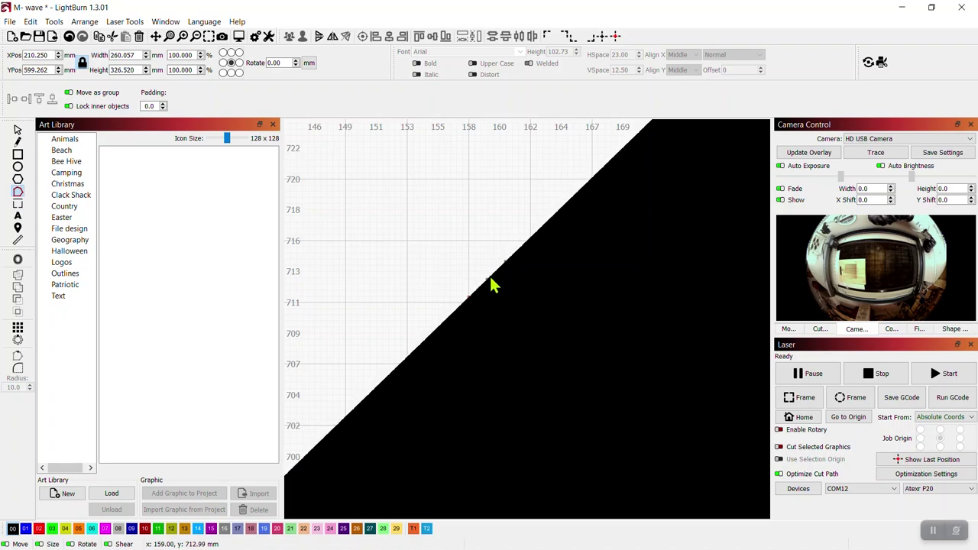
- Clear the stray nodes from the left sloping edge of the arrowhead and check the node at its tip
scroll(492, 299, up, 2)
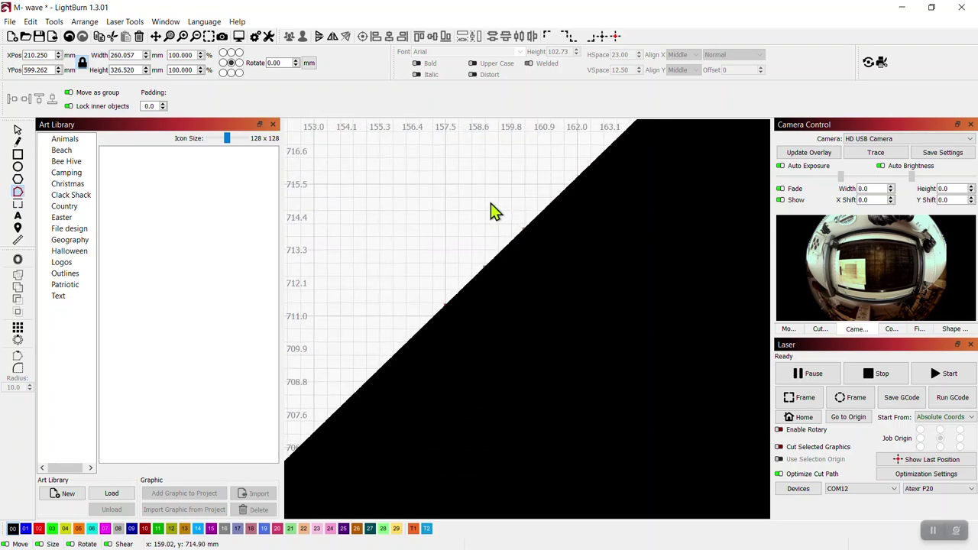
drag(408, 203, 551, 335)
scroll(556, 343, down, 10)
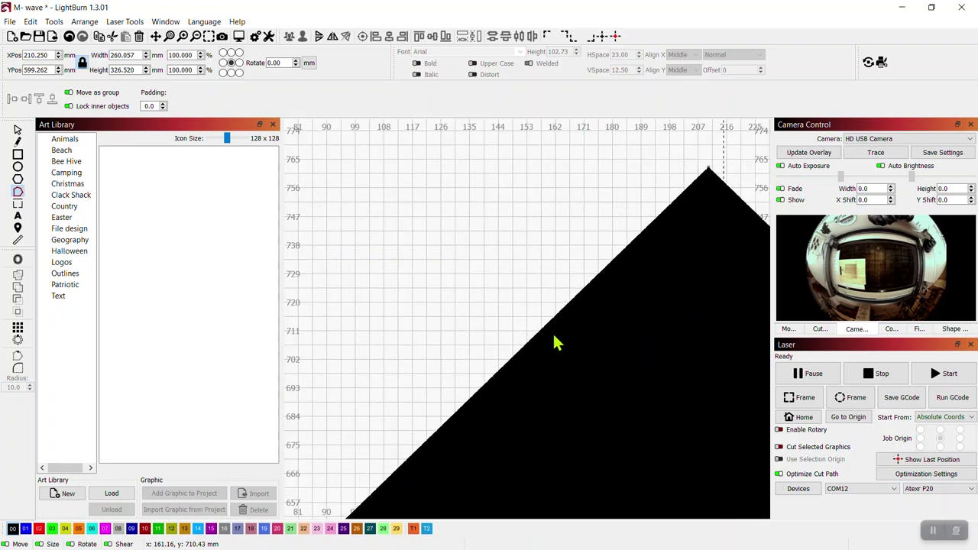
scroll(554, 343, down, 4)
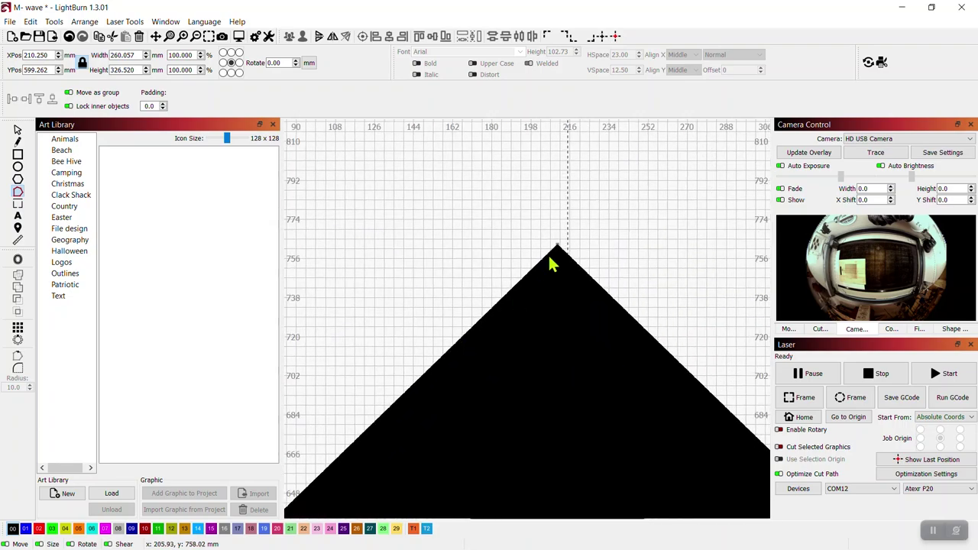
scroll(550, 262, up, 1)
scroll(547, 256, up, 4)
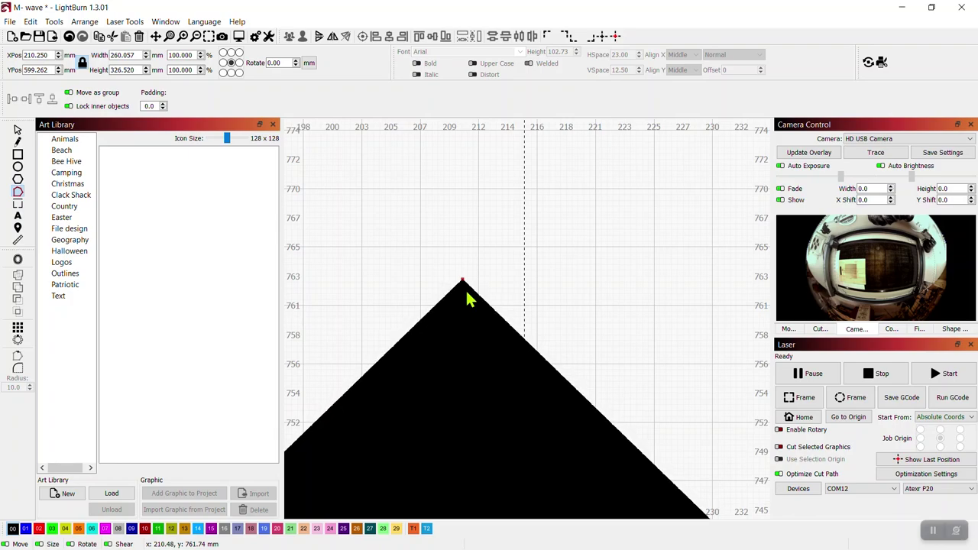
- Delete the curve nodes of the round bulges on both sides of the arrow's shaft to leave straight sides
scroll(469, 288, down, 15)
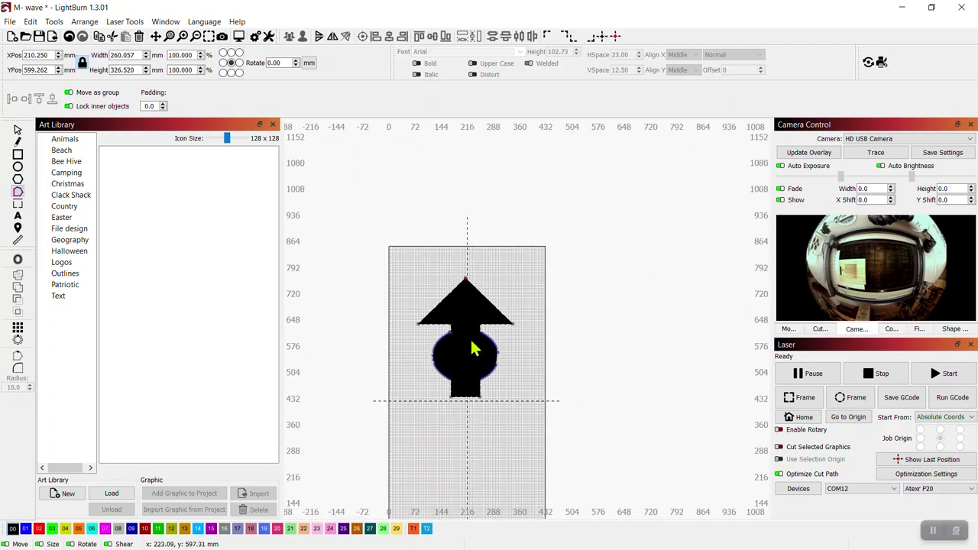
scroll(473, 349, up, 5)
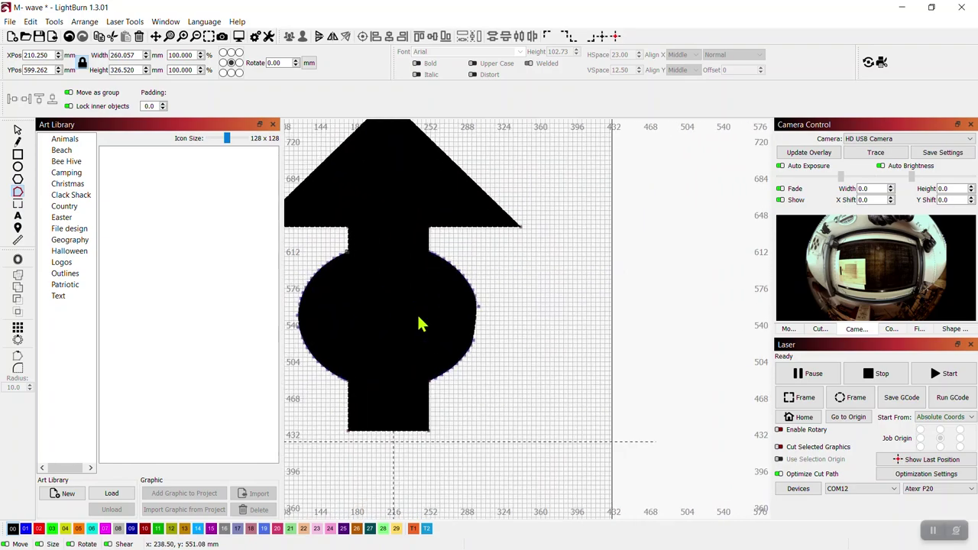
scroll(419, 324, up, 1)
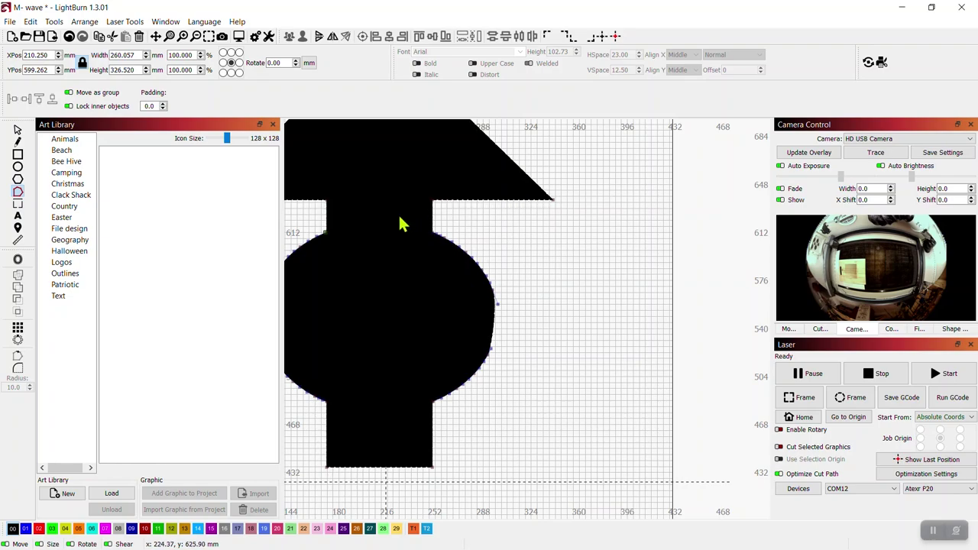
drag(399, 218, 518, 430)
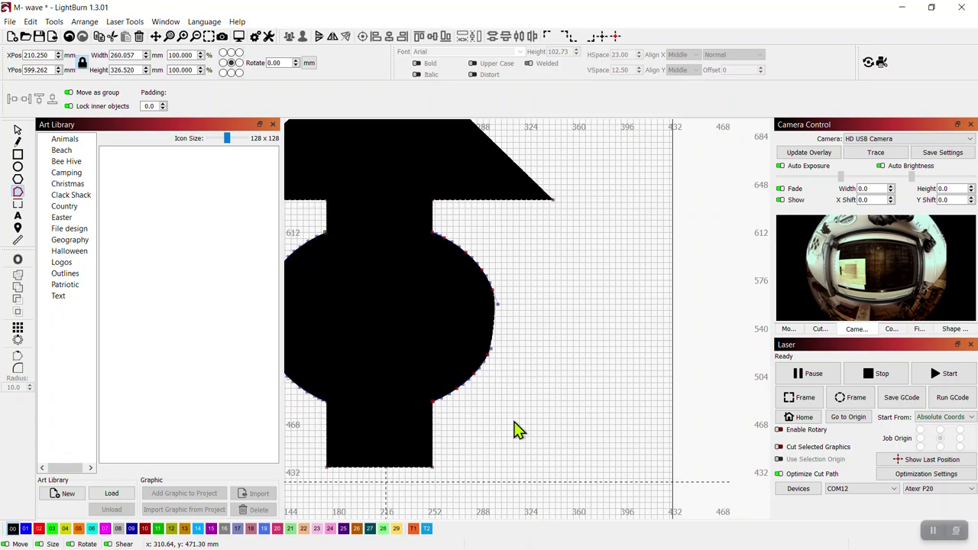
key(Delete)
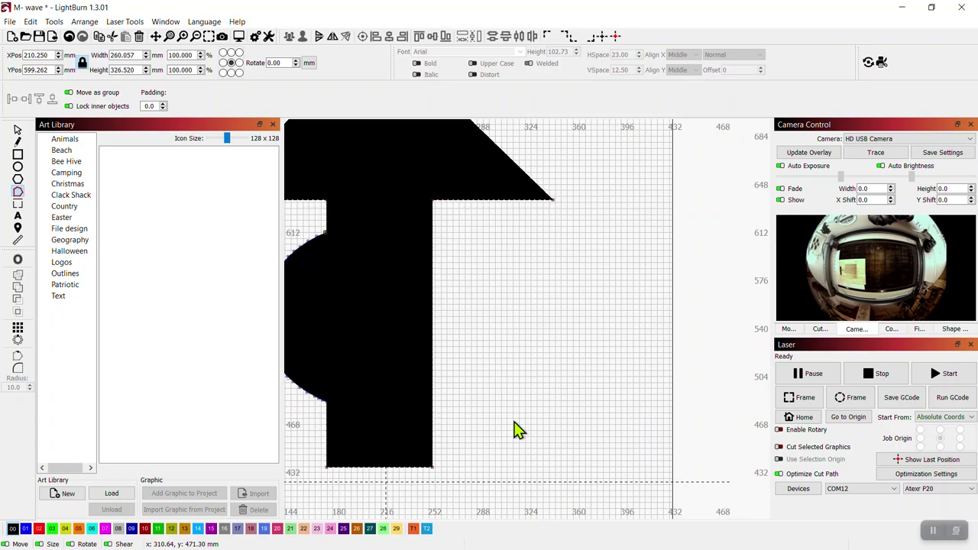
drag(517, 430, 662, 408)
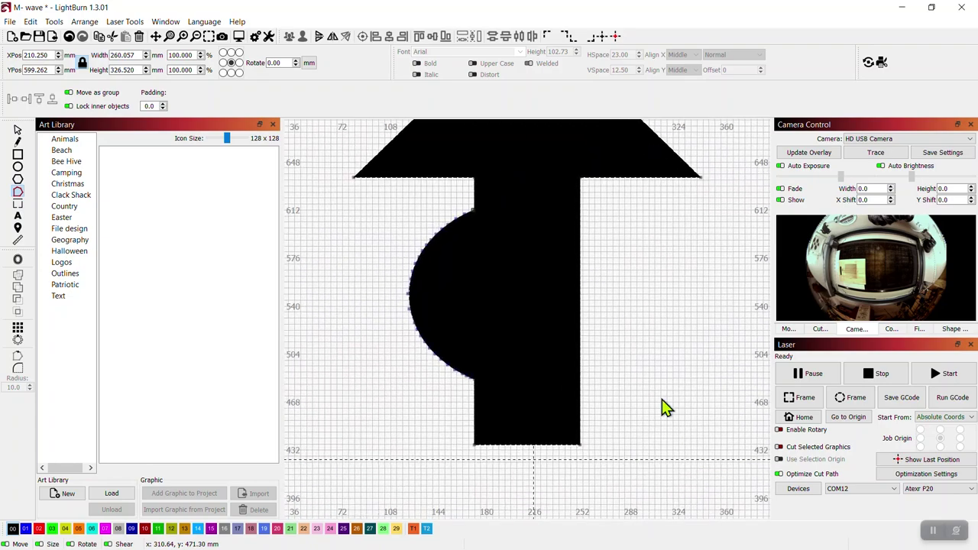
drag(373, 192, 521, 416)
key(Delete)
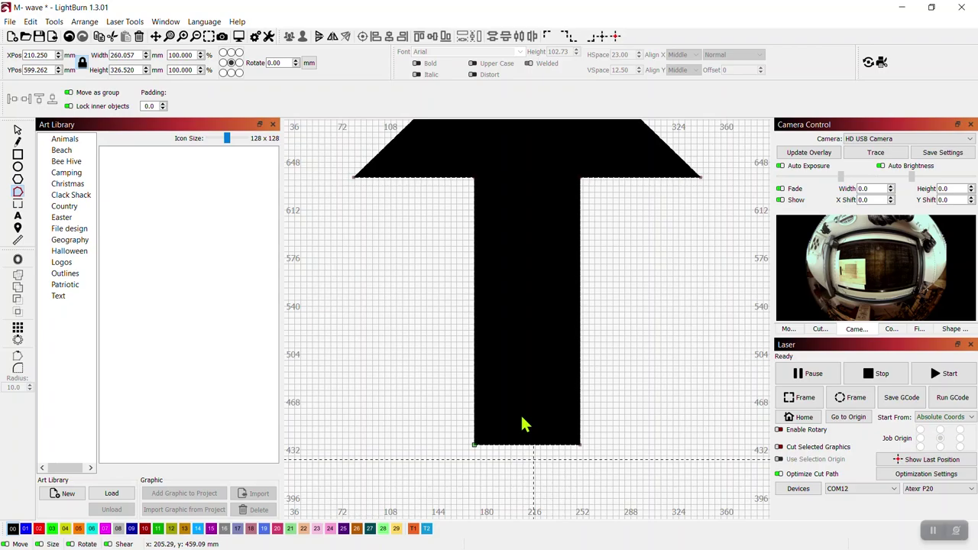
- Add a node at the midpoint of the shaft's bottom edge and raise it about 40 mm to form a tail notch
scroll(524, 334, down, 3)
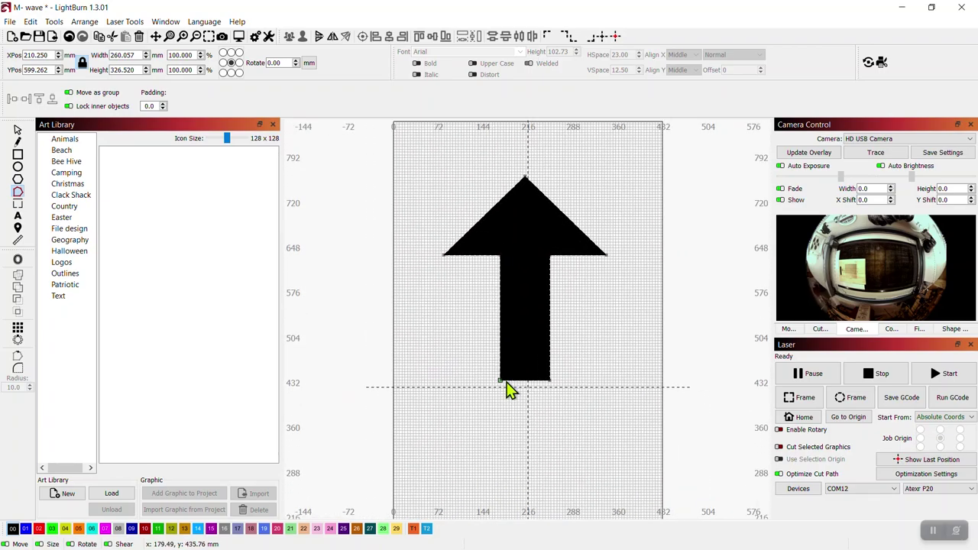
scroll(508, 388, up, 3)
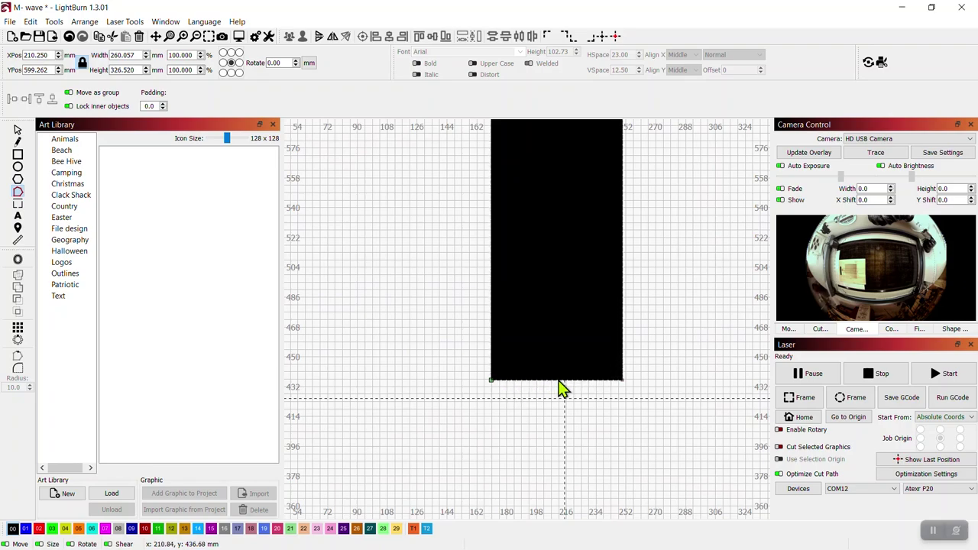
scroll(559, 382, up, 2)
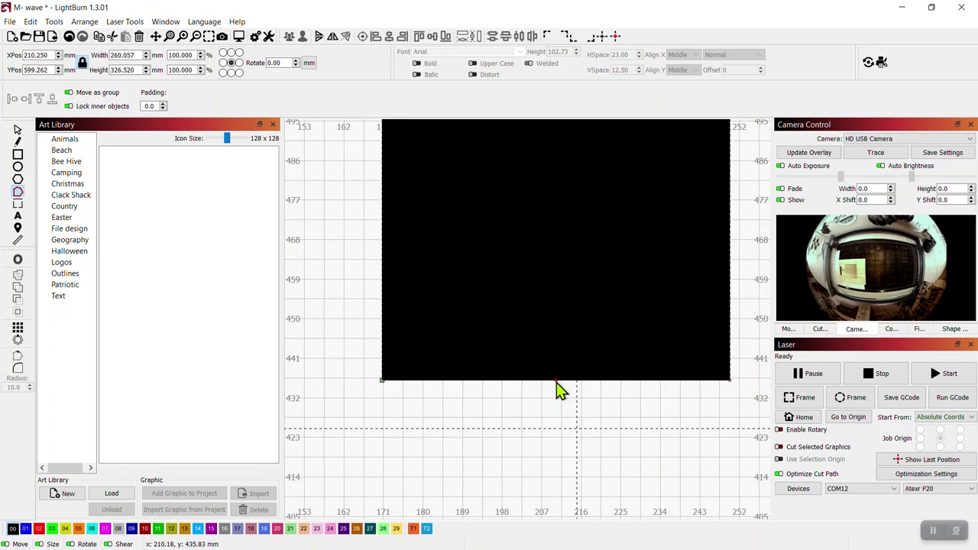
key(ctrl+z)
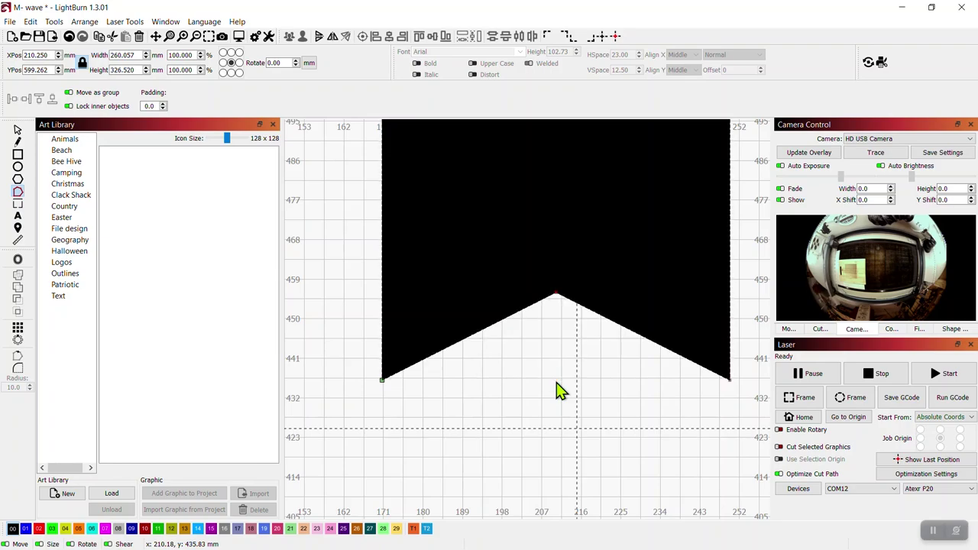
scroll(557, 382, down, 8)
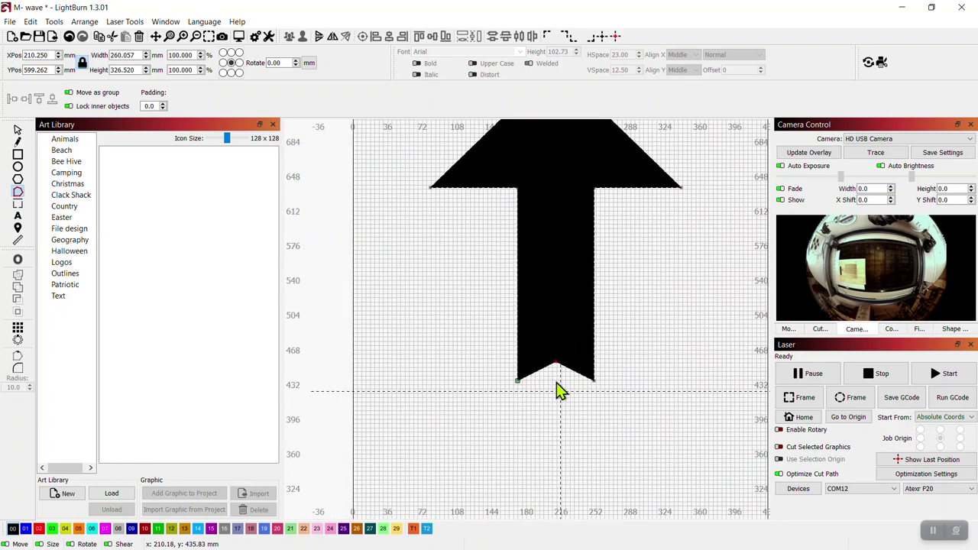
scroll(556, 390, down, 2)
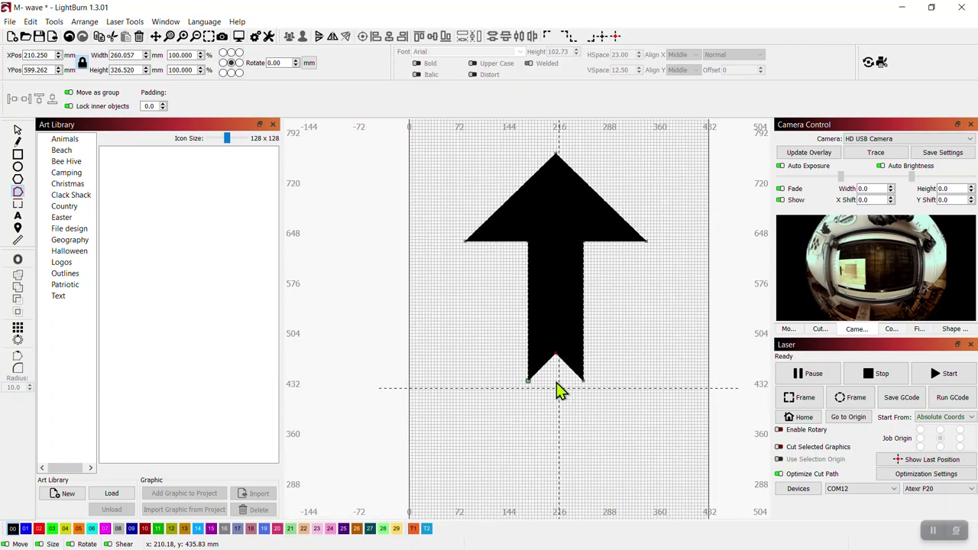
- Nudge the tail notch's centre node up and down along the arrow's axis to try different notch depths
key(Up)
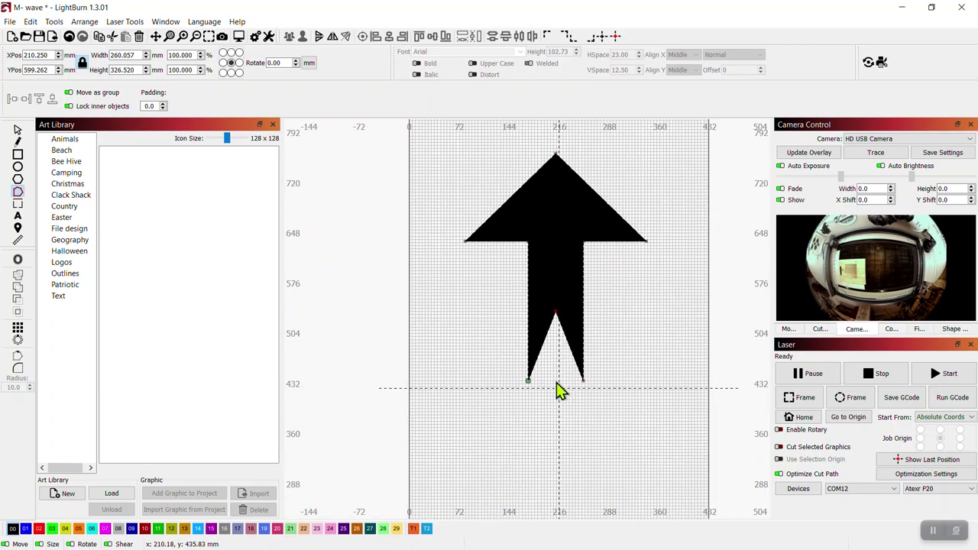
key(Up)
key(Up)
key(Up)
key(Up)
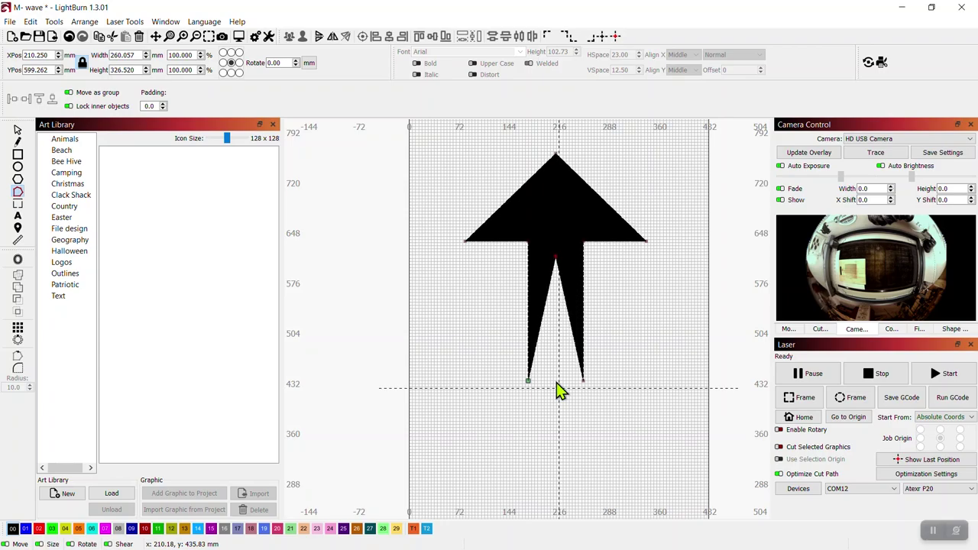
key(Down)
key(Down)
key(Down)
key(Down)
key(Down)
key(Down)
key(Down)
key(Down)
key(Down)
key(Down)
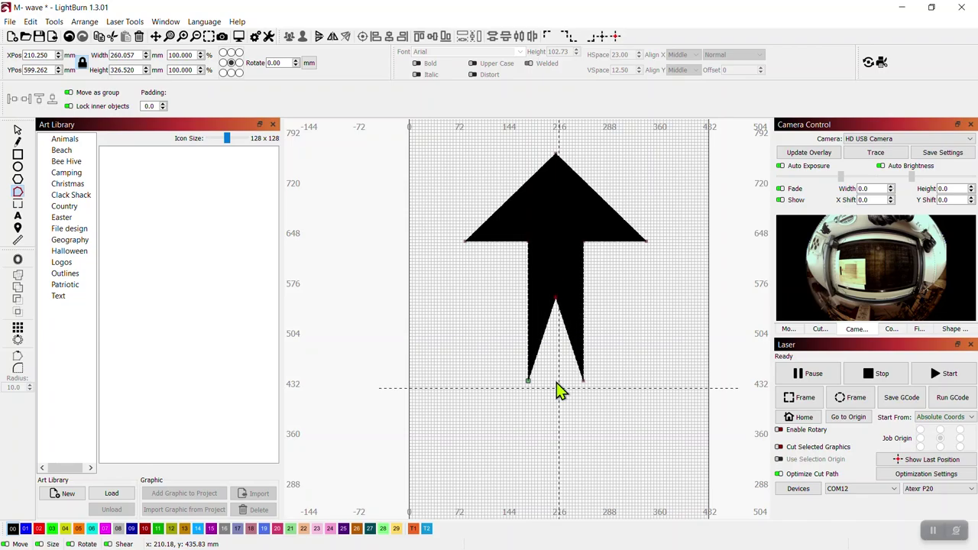
key(Down)
key(Down)
key(Down)
key(Down)
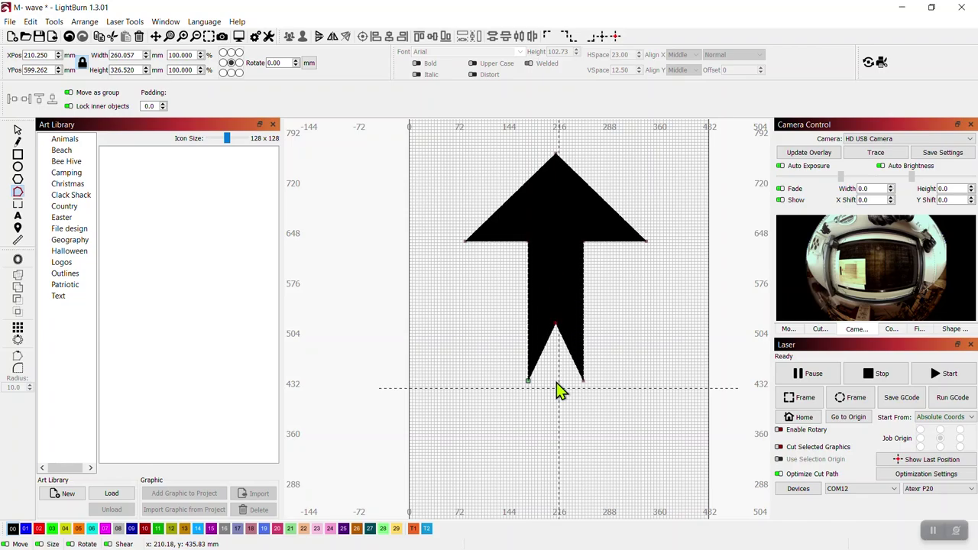
key(Down)
key(Down)
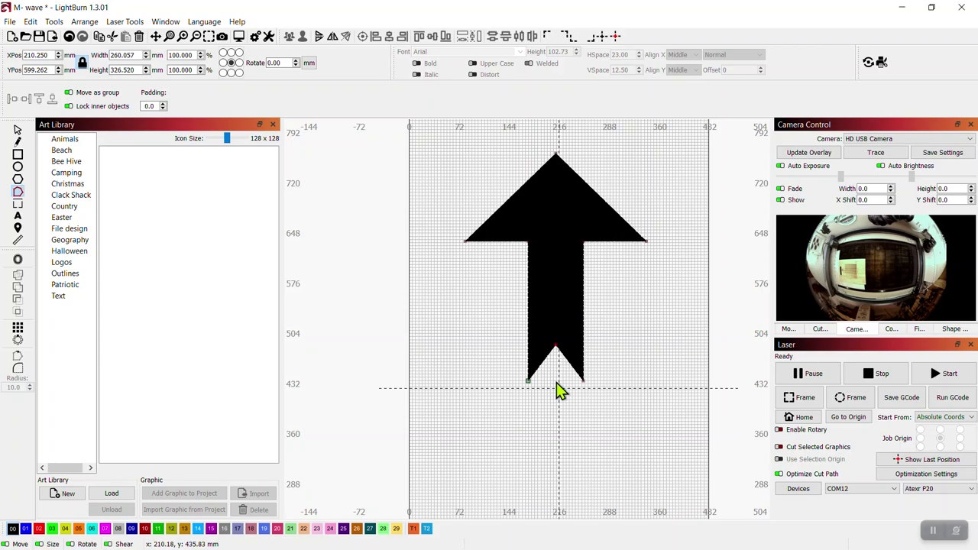
key(Down)
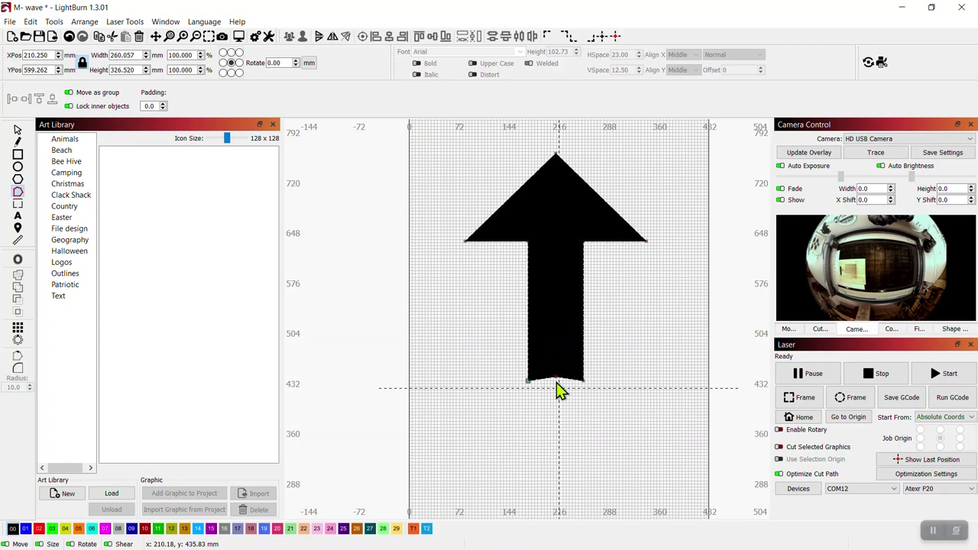
key(Down)
key(Down)
key(Down)
key(Down)
key(Down)
key(Down)
key(Down)
key(Down)
key(Down)
key(Down)
key(Down)
key(Down)
key(Down)
key(Down)
key(Up)
key(Up)
key(Up)
key(Up)
key(Up)
key(Up)
key(Up)
key(Up)
key(Up)
key(Up)
key(Up)
key(Up)
key(Up)
key(Up)
key(Up)
key(Up)
key(Up)
key(Up)
key(Up)
key(Up)
key(Up)
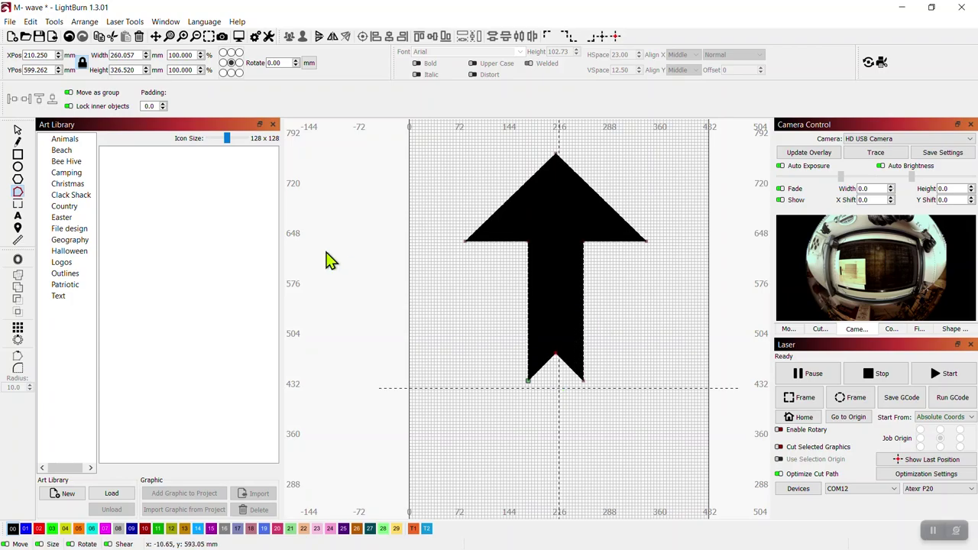
- Leave node editing and scale the whole arrow down proportionally to about 141 by 177 mm
click(17, 130)
click(509, 405)
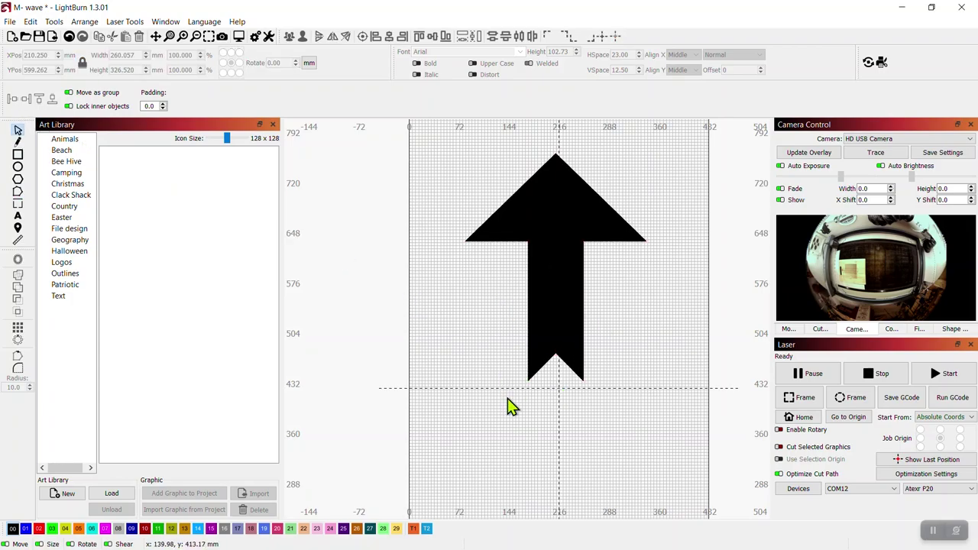
click(527, 196)
drag(459, 148, 562, 253)
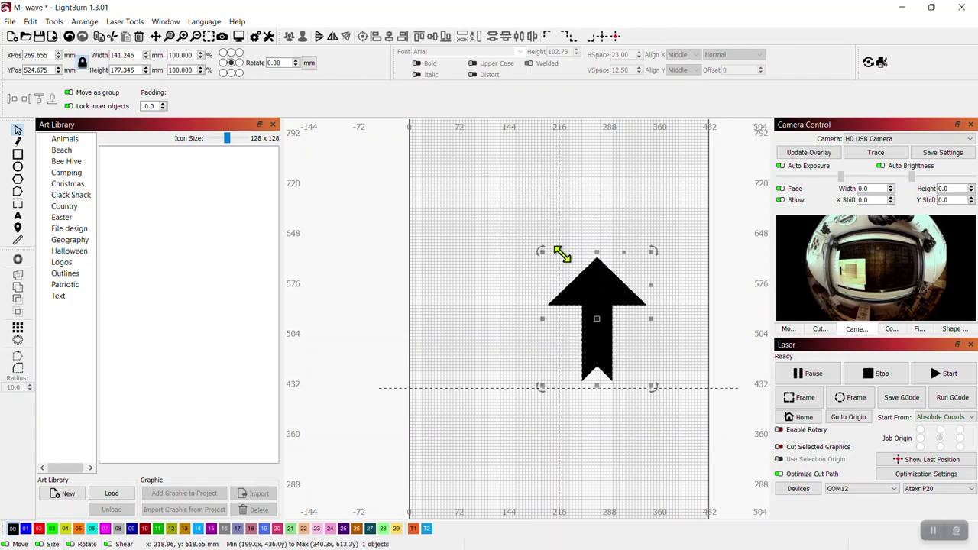
click(479, 325)
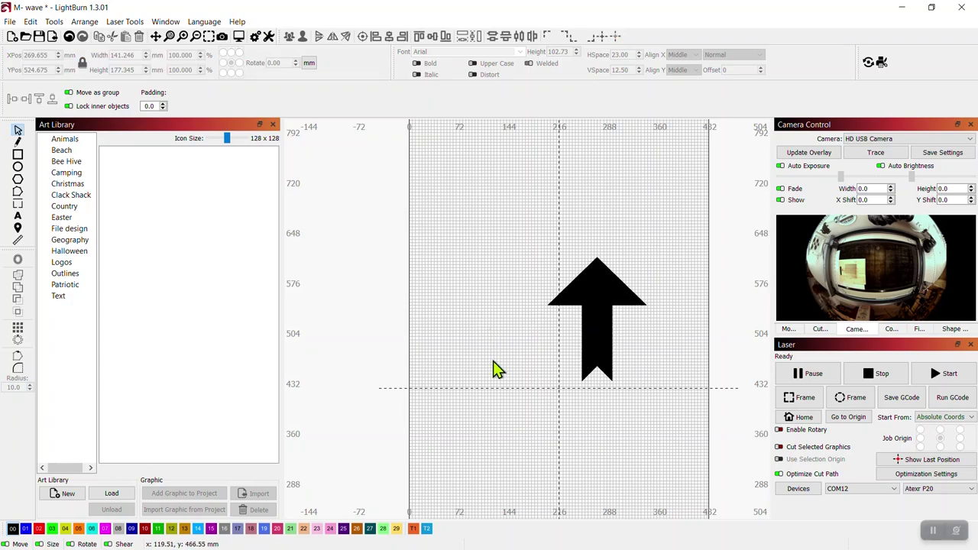
- Draw a thin horizontal rectangle about 292.5 by 13.2 mm across the arrow's shaft
click(18, 154)
drag(490, 326, 695, 337)
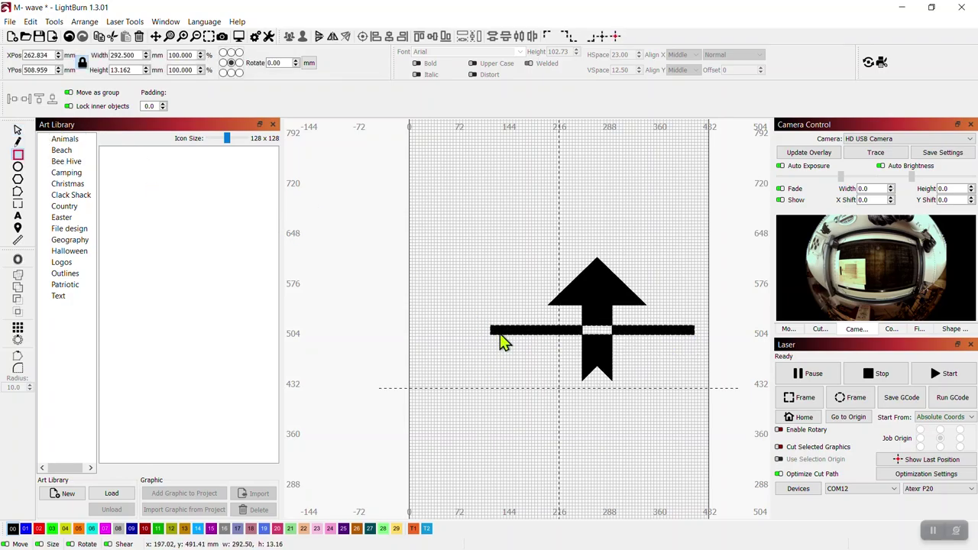
click(18, 130)
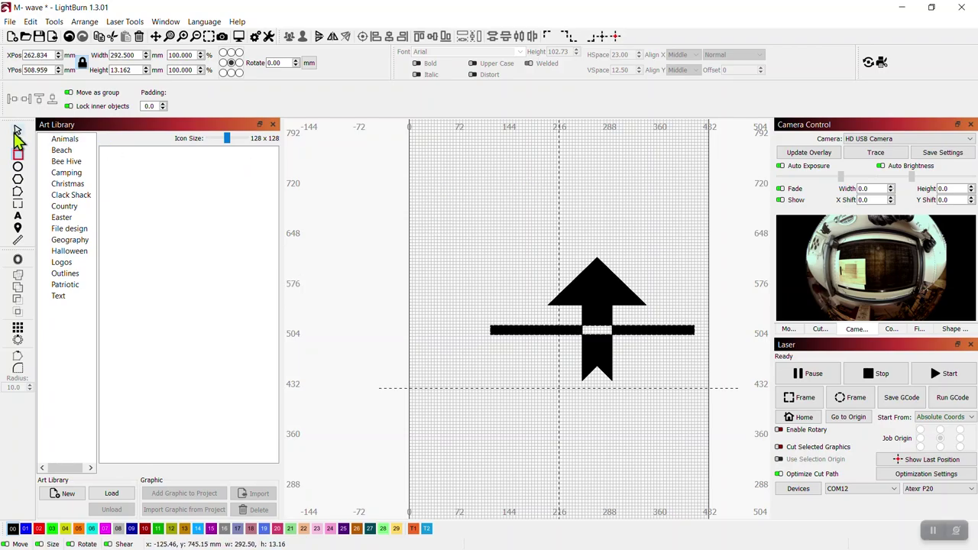
- Align the arrow and the rectangle on a common vertical centre line and merge them into one shape
drag(633, 317, 760, 482)
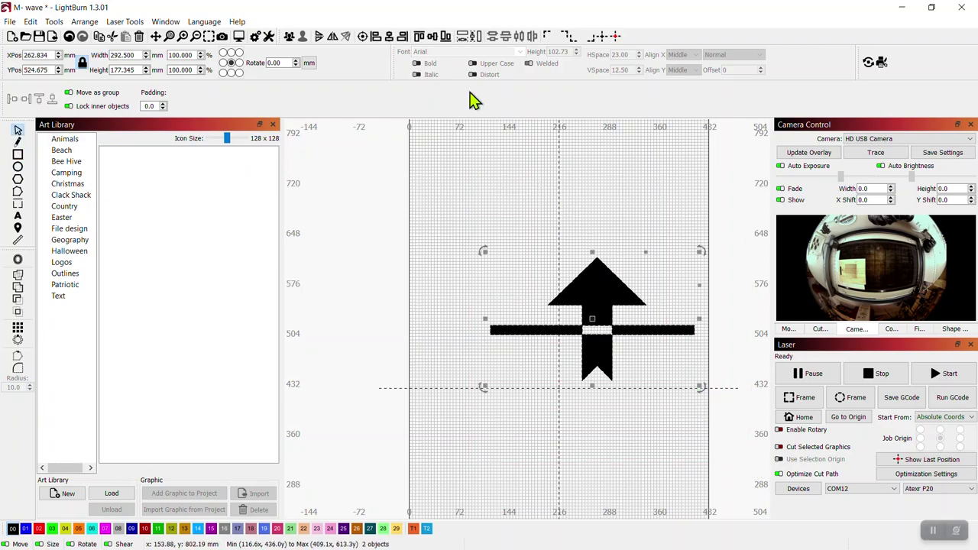
click(390, 36)
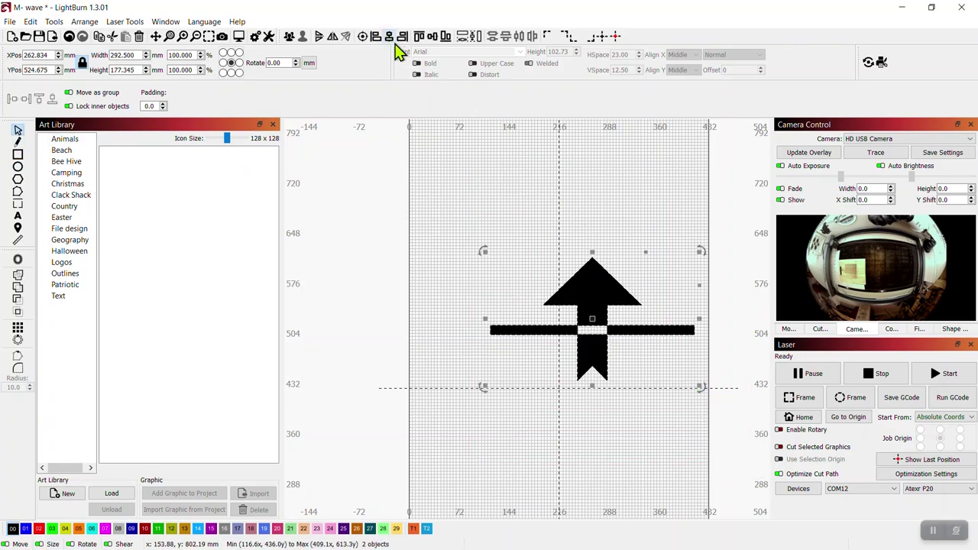
click(17, 309)
click(534, 186)
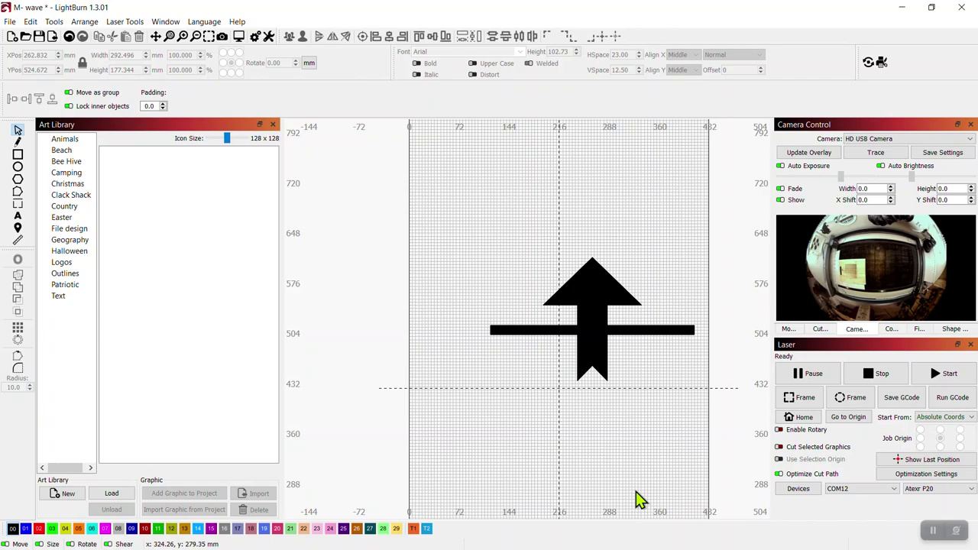
- Undo the merge, the centre alignment and the drawing of the rectangle, keeping only the arrow
click(69, 37)
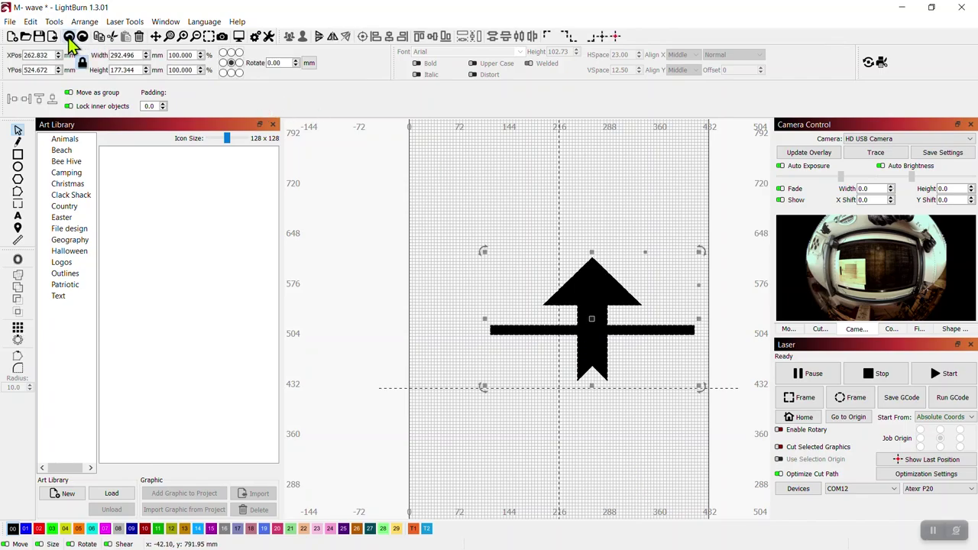
click(68, 37)
click(69, 36)
click(69, 37)
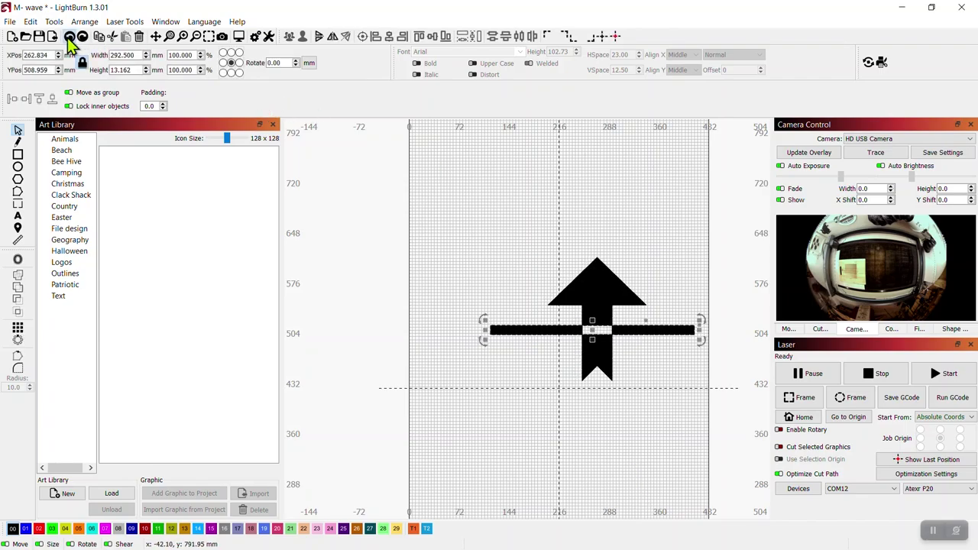
click(69, 36)
- Select the arrow and rotate it 90 degrees clockwise
drag(508, 225, 710, 459)
double_click(287, 63)
text(-90)
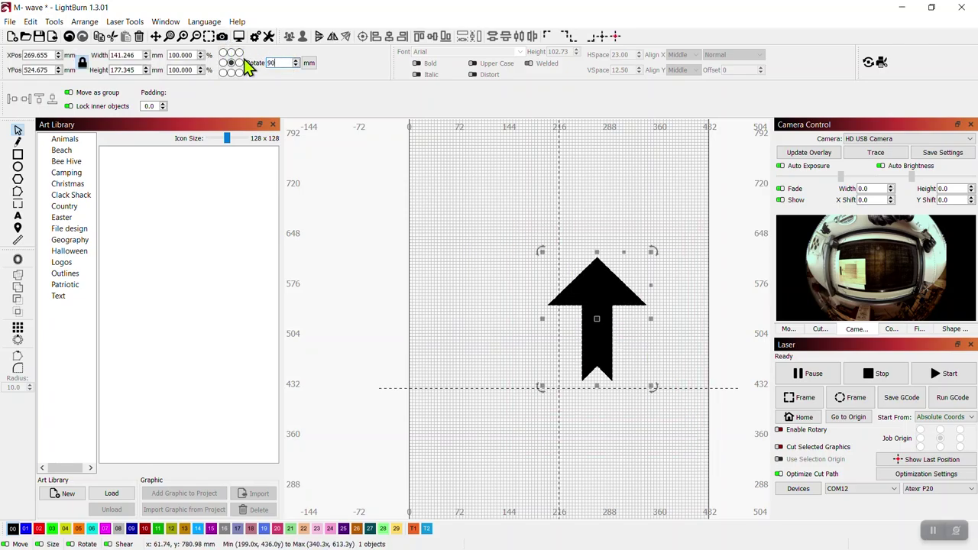
key(Return)
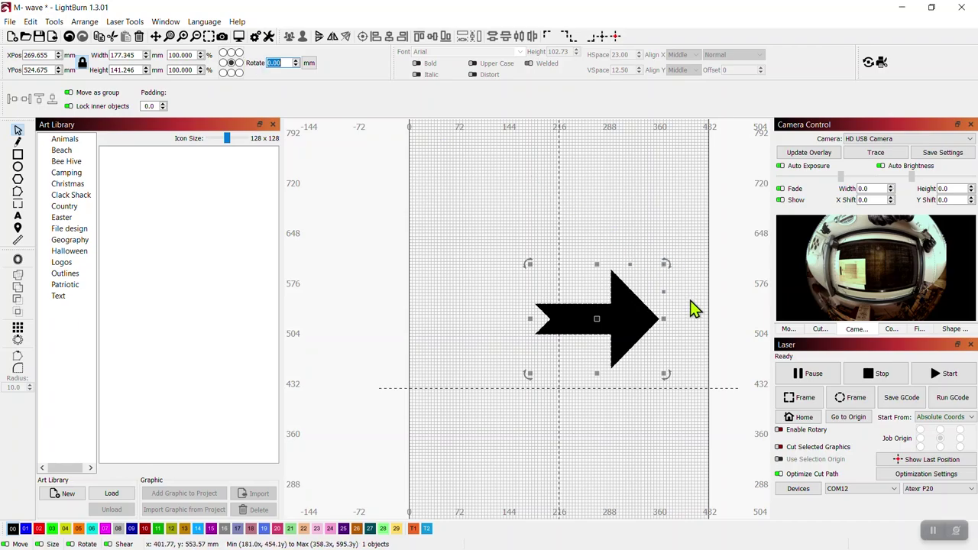
click(692, 305)
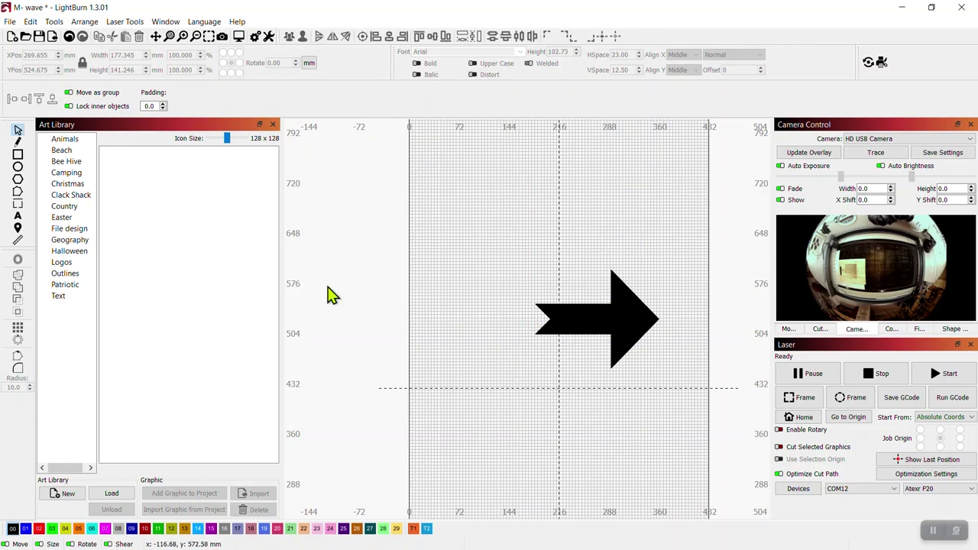
- Add the Arial text "test", scale it down proportionally to about 81 by 25 mm and place it on the arrow's shaft
click(18, 217)
click(595, 327)
text(test)
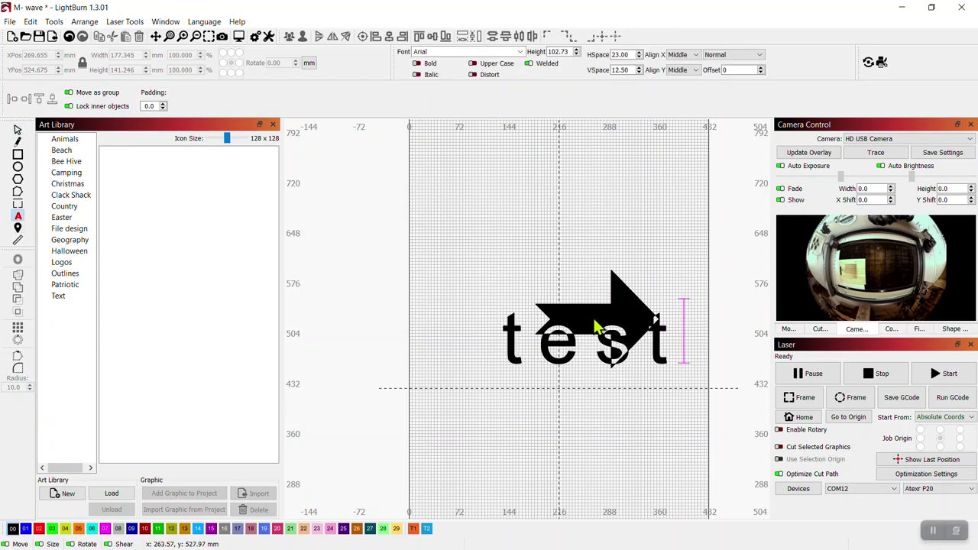
click(18, 130)
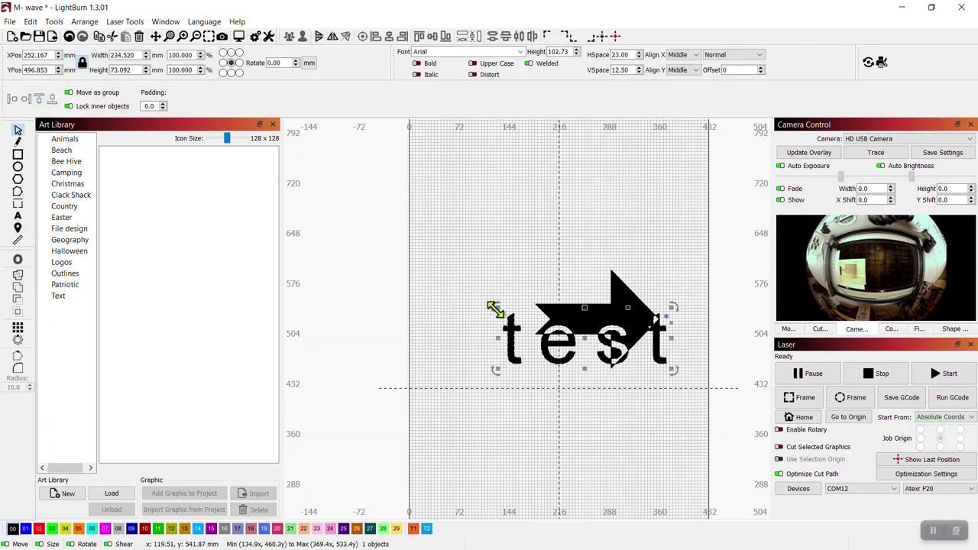
drag(497, 372, 597, 319)
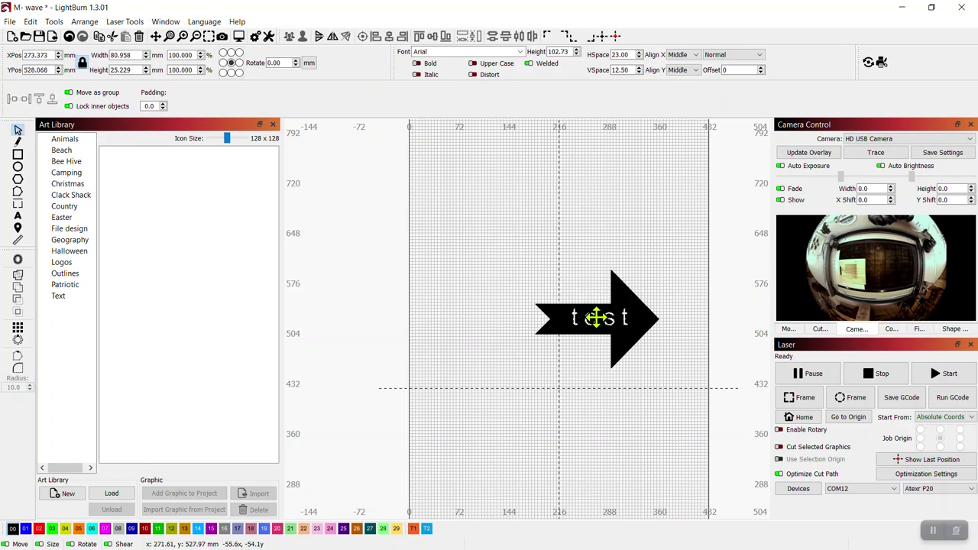
click(678, 281)
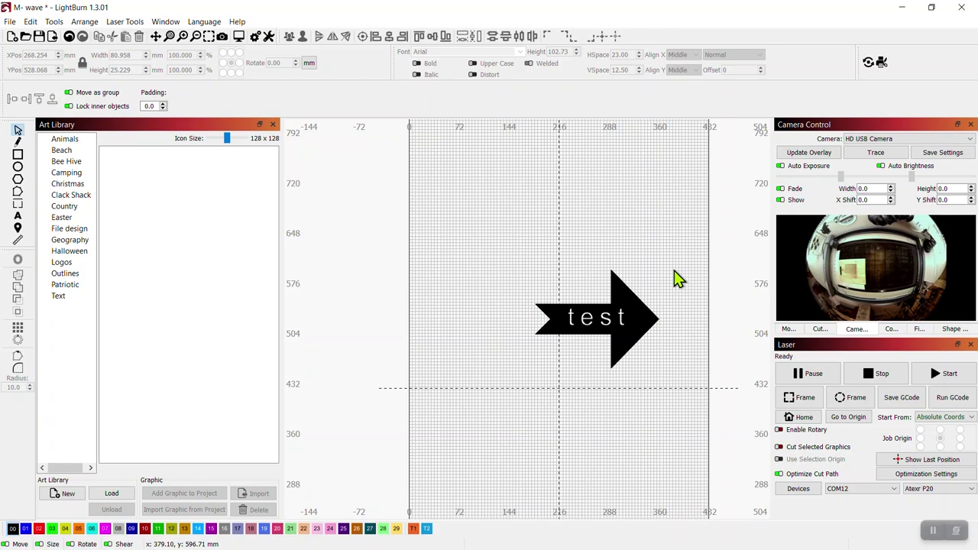
- Offset the text outward by 1.5 mm with round corners and outer shapes only, keeping the original
scroll(604, 315, up, 4)
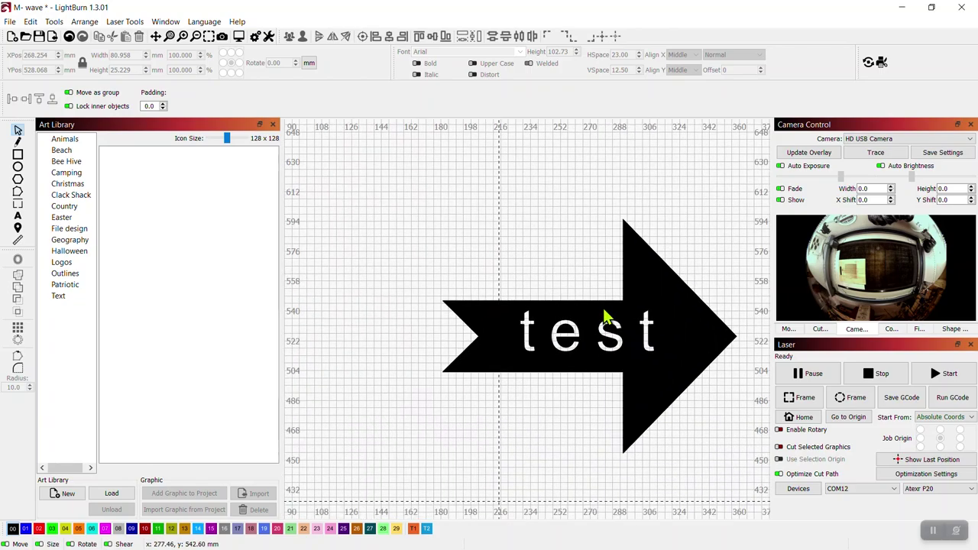
click(533, 326)
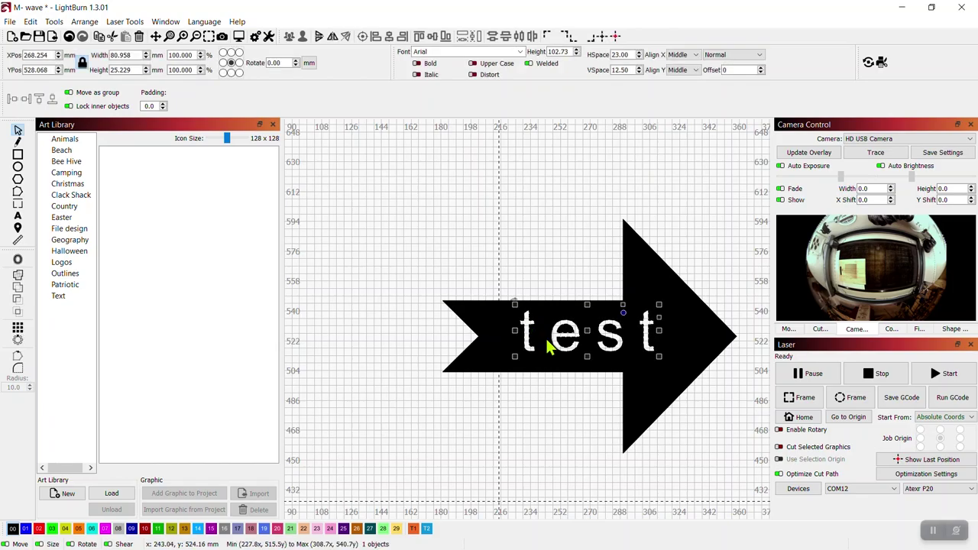
click(17, 262)
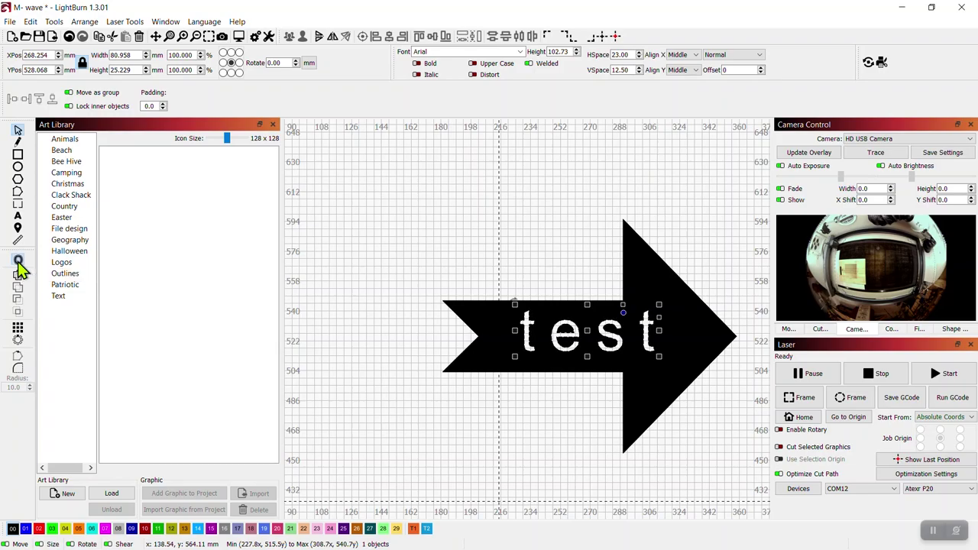
drag(489, 227, 279, 178)
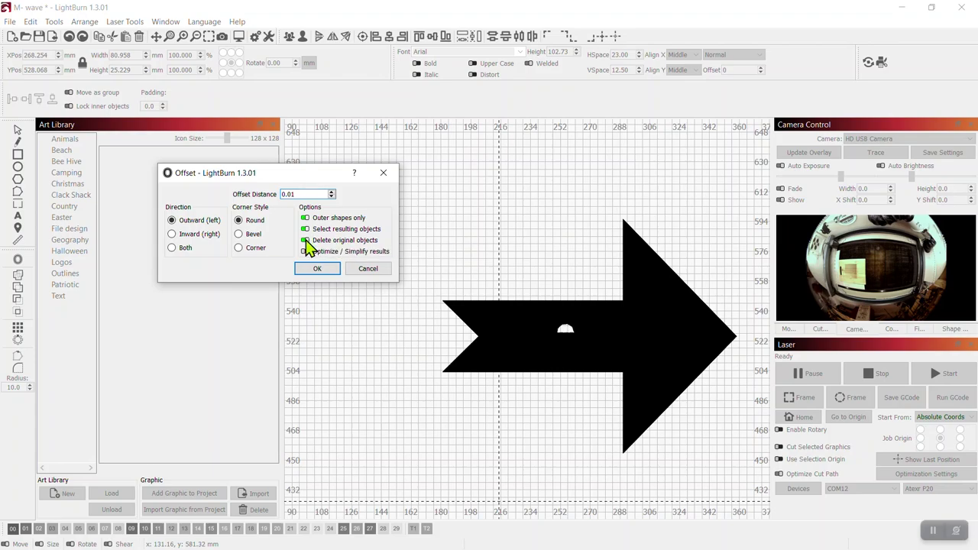
drag(305, 193, 262, 197)
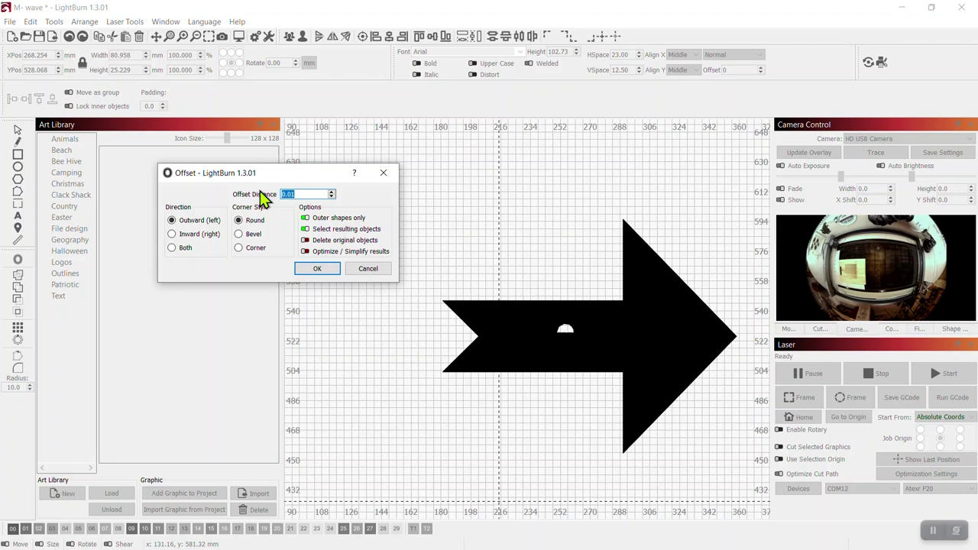
text(1)
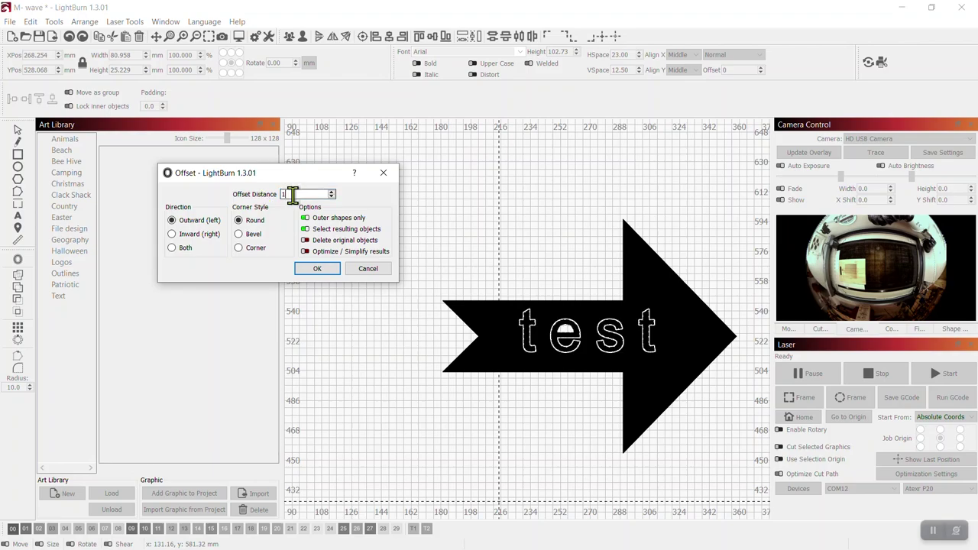
text(.5)
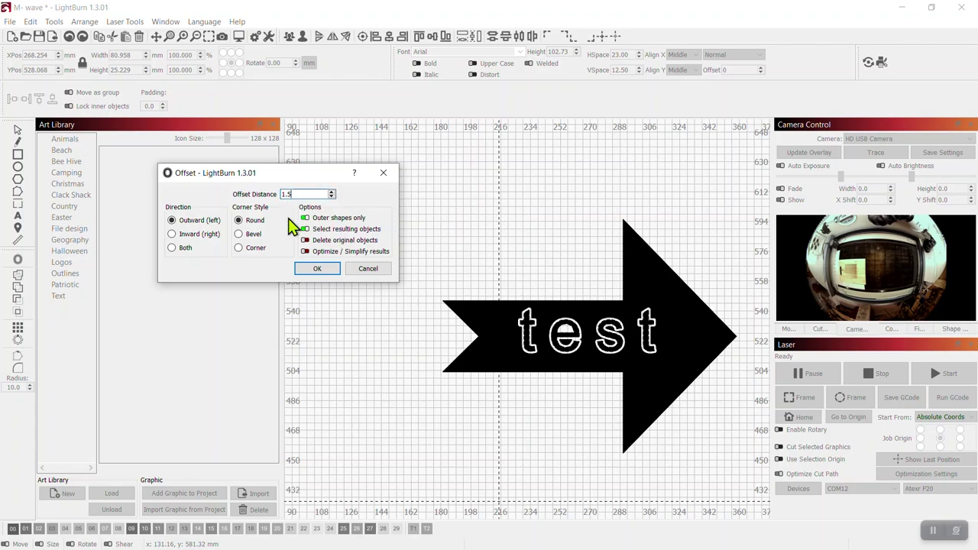
click(319, 269)
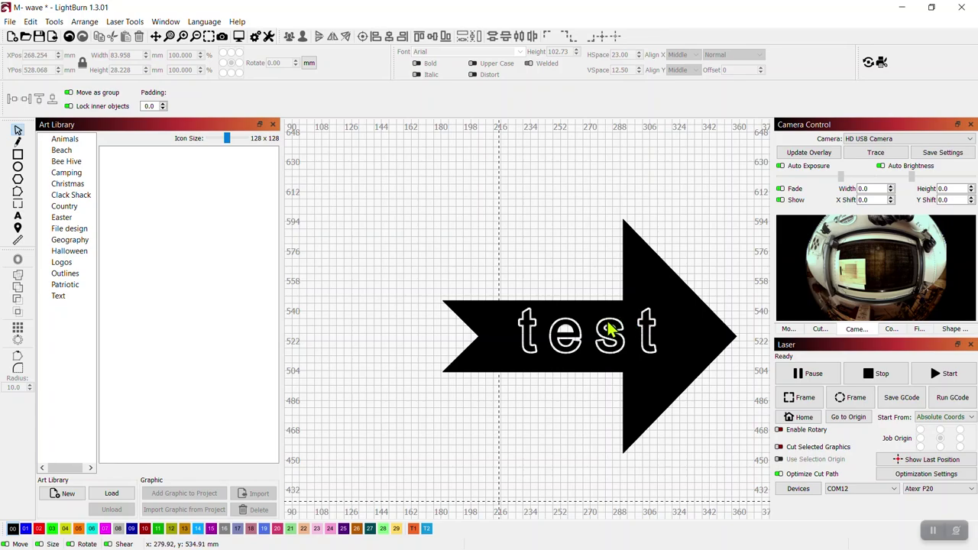
- Undo the outward offset and offset the text by 1.5 mm in both directions instead
click(69, 36)
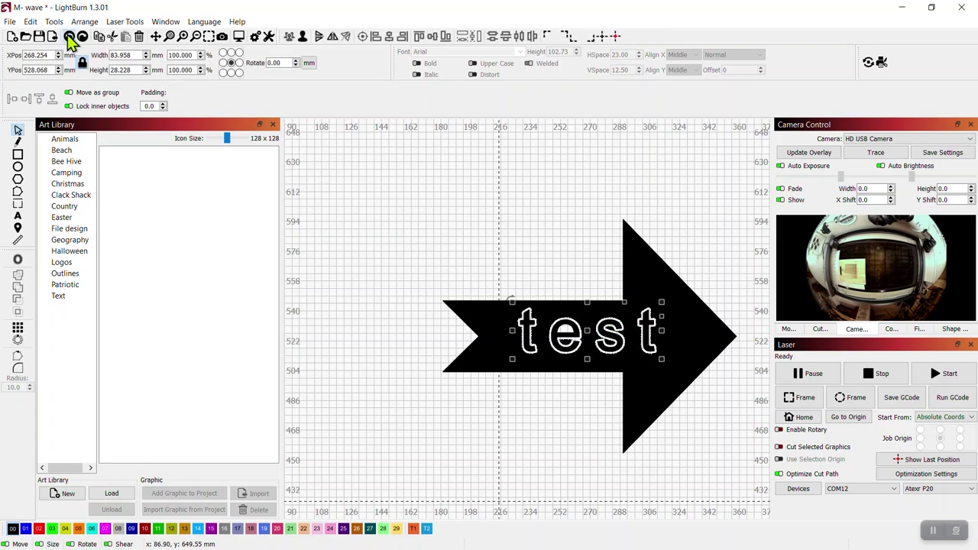
click(68, 38)
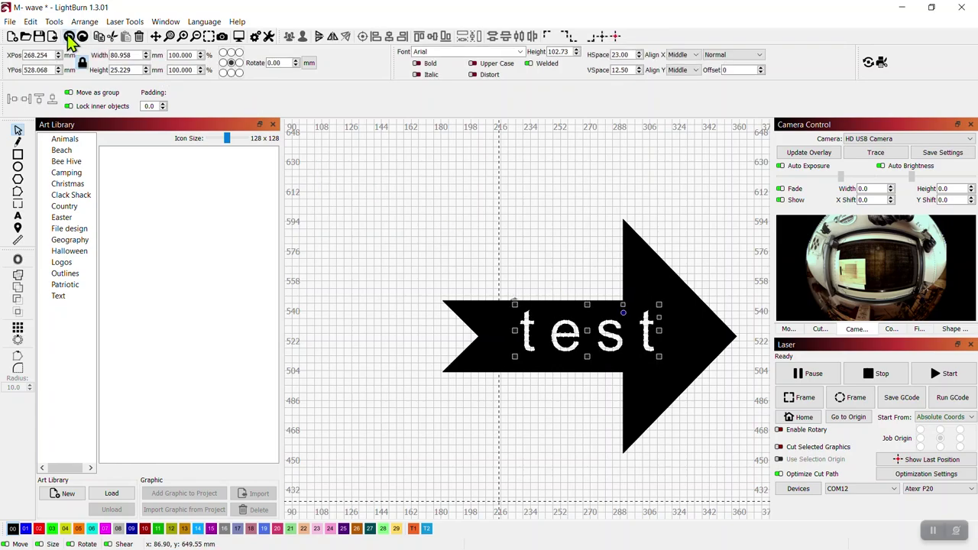
click(20, 274)
click(384, 298)
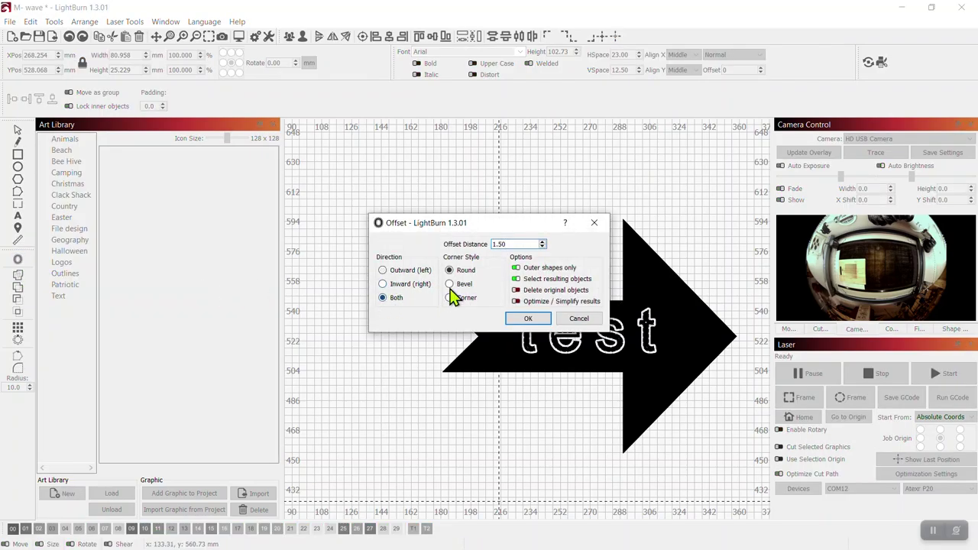
click(529, 319)
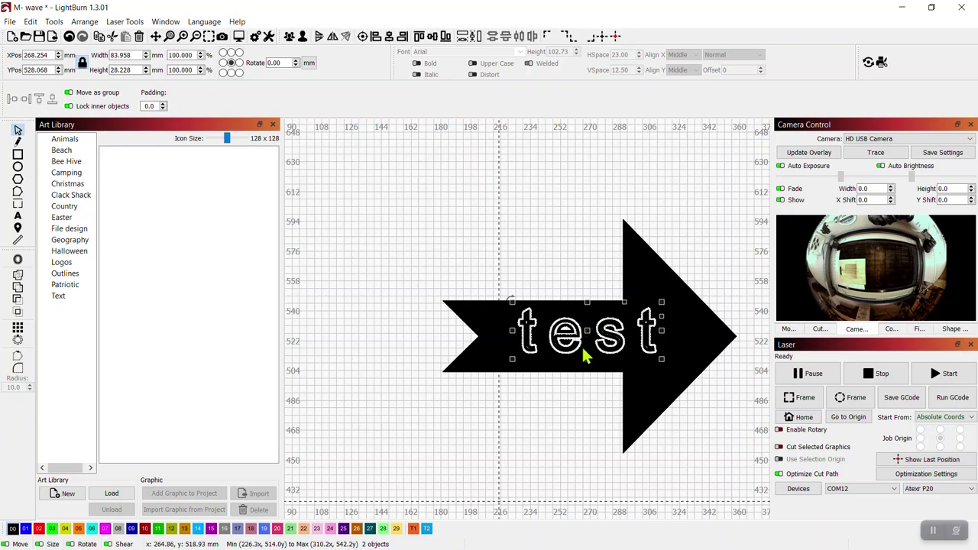
- Offset the resulting text outlines by another 0.5 mm in both directions and examine the nested contours up close
click(18, 260)
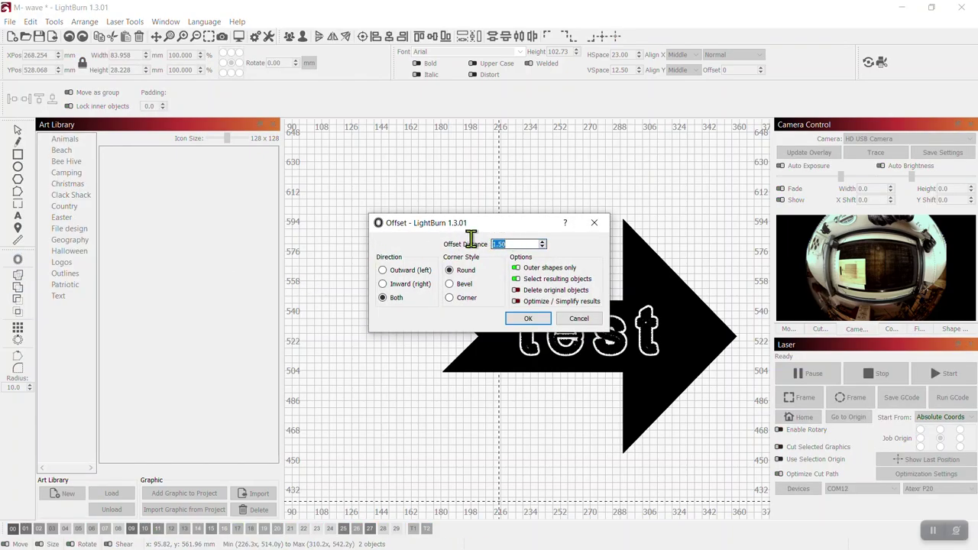
text(.5)
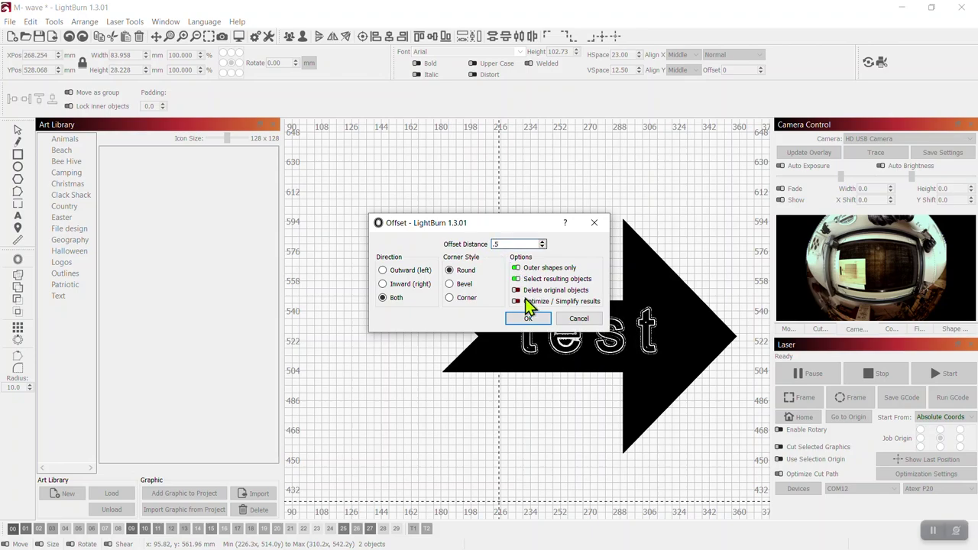
click(527, 319)
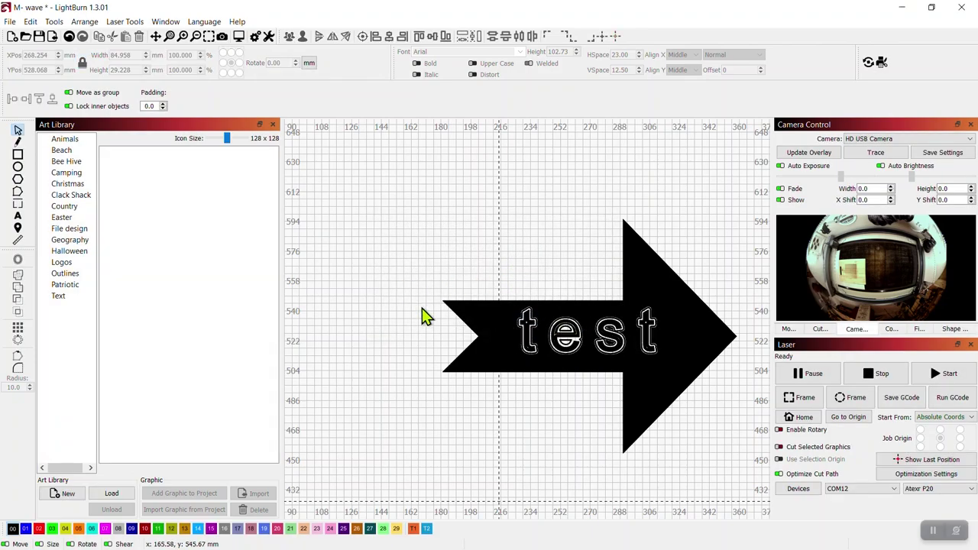
scroll(587, 345, up, 5)
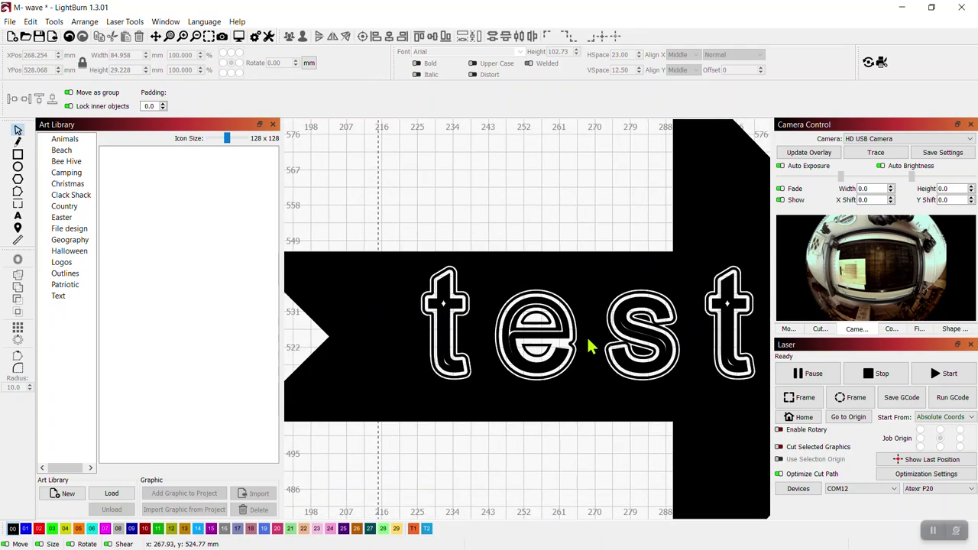
scroll(589, 346, up, 2)
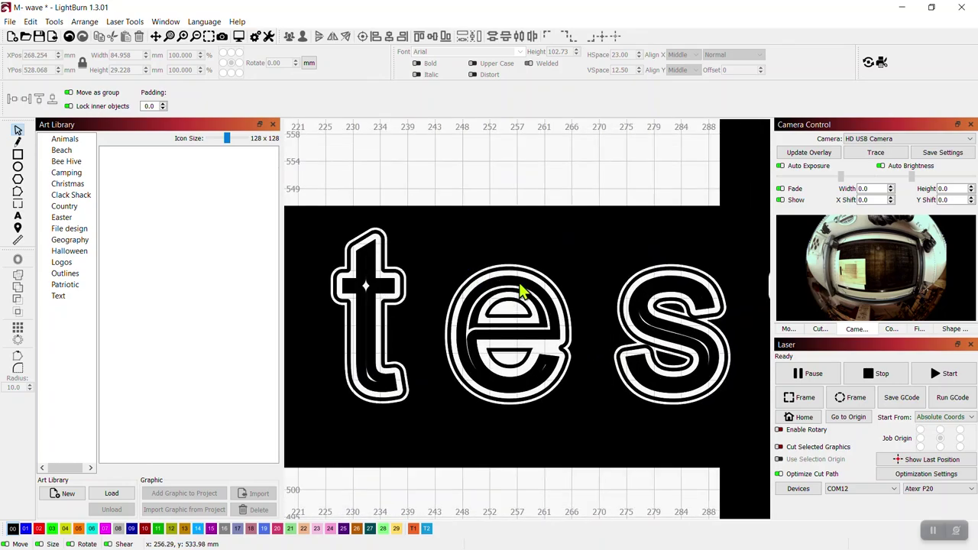
scroll(527, 312, down, 3)
scroll(528, 312, down, 2)
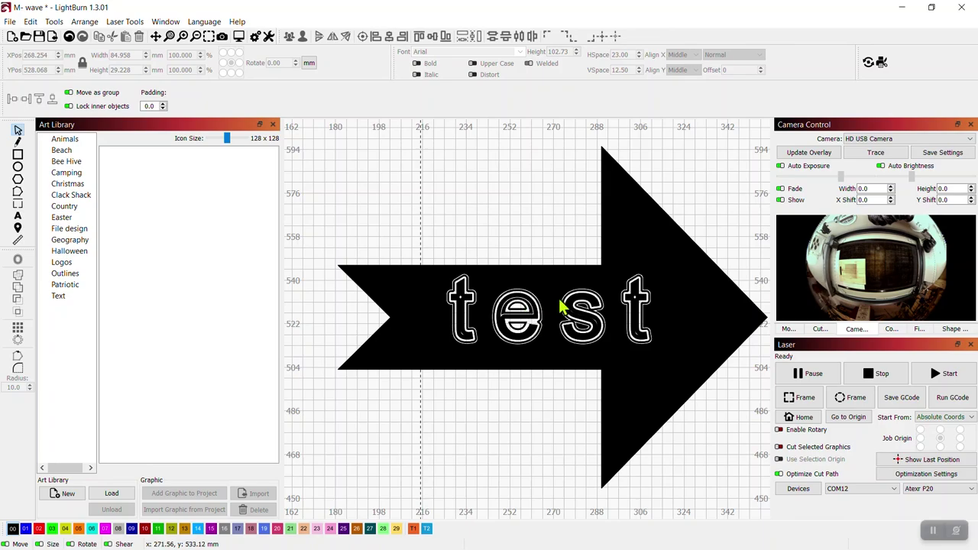
- Undo both offsets and offset the original text by 0.5 mm in both directions with round corners
click(68, 38)
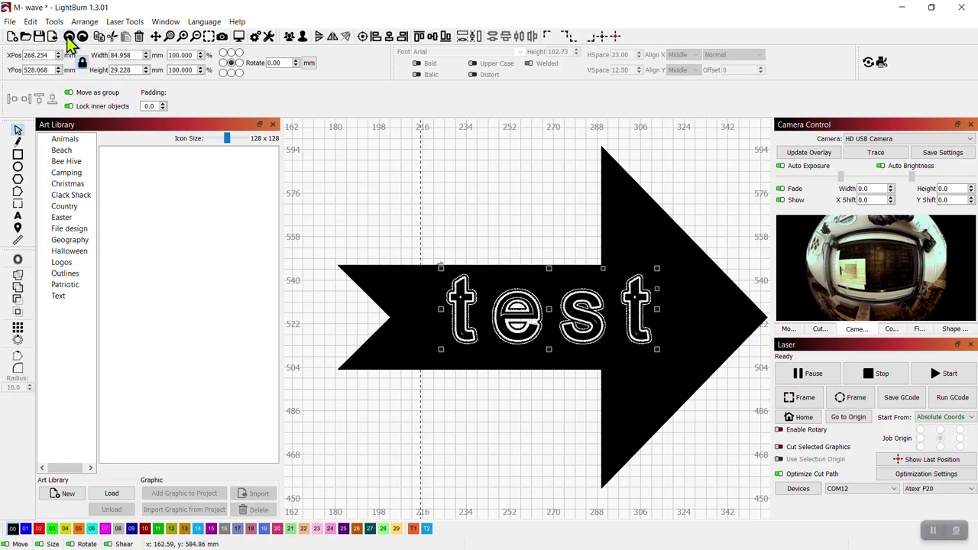
click(68, 37)
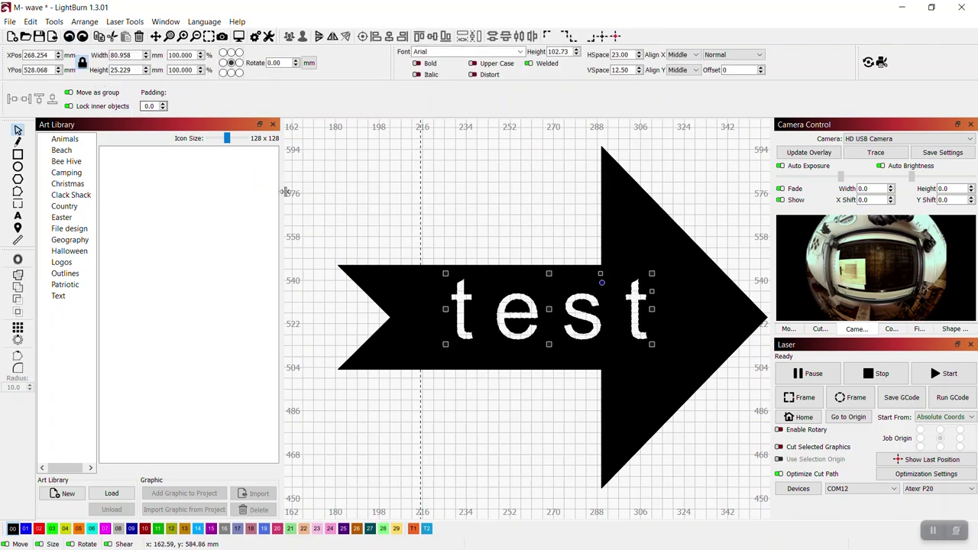
click(18, 259)
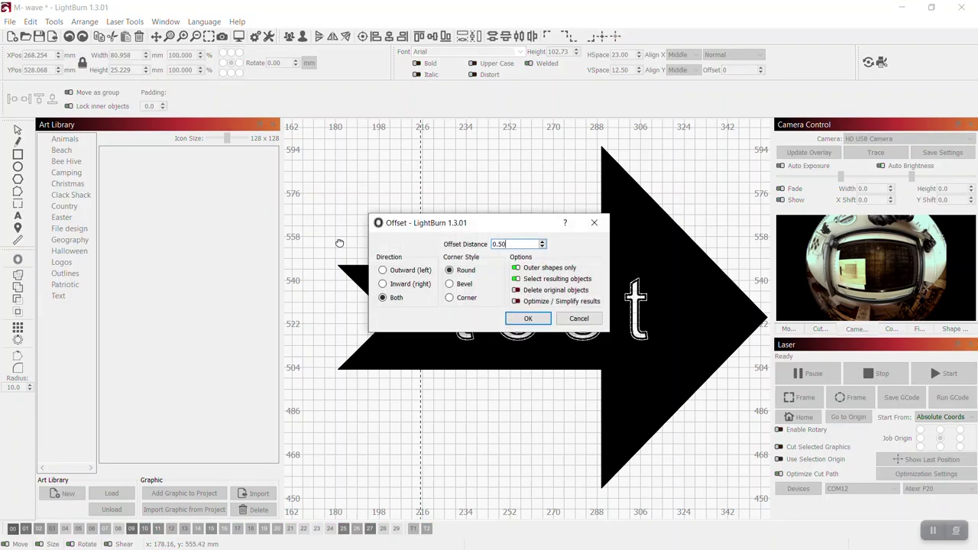
click(527, 320)
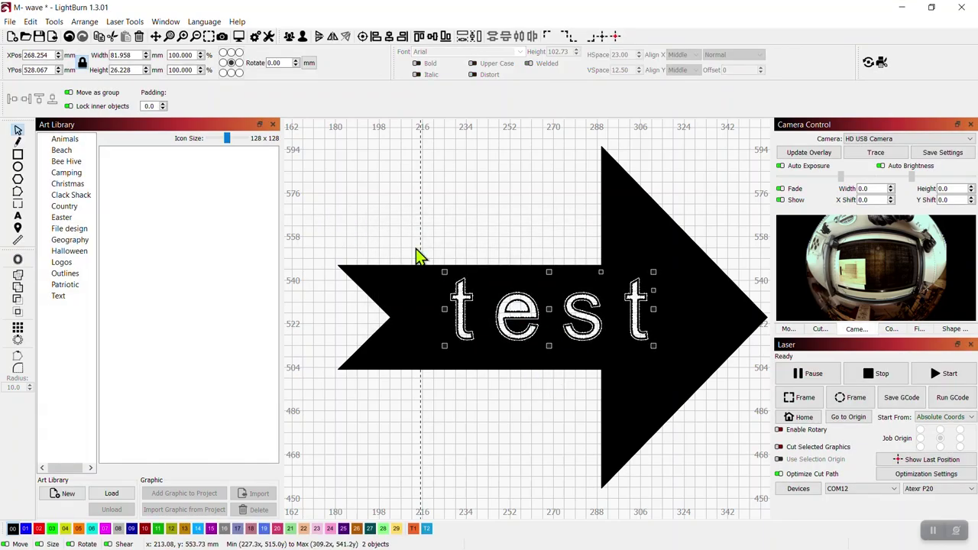
- Assign the selected offset outlines to the blue layer 01 and show the cut settings of the layers
click(17, 259)
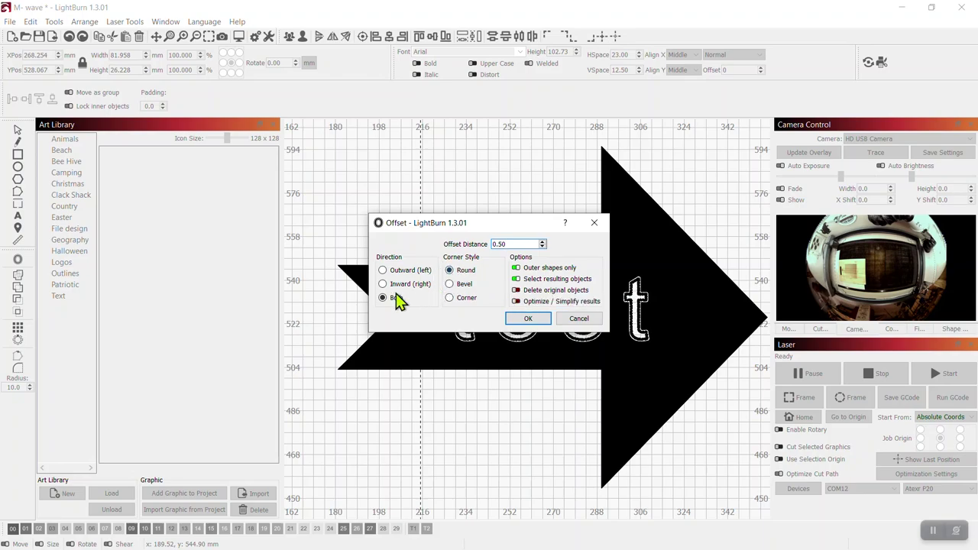
click(579, 319)
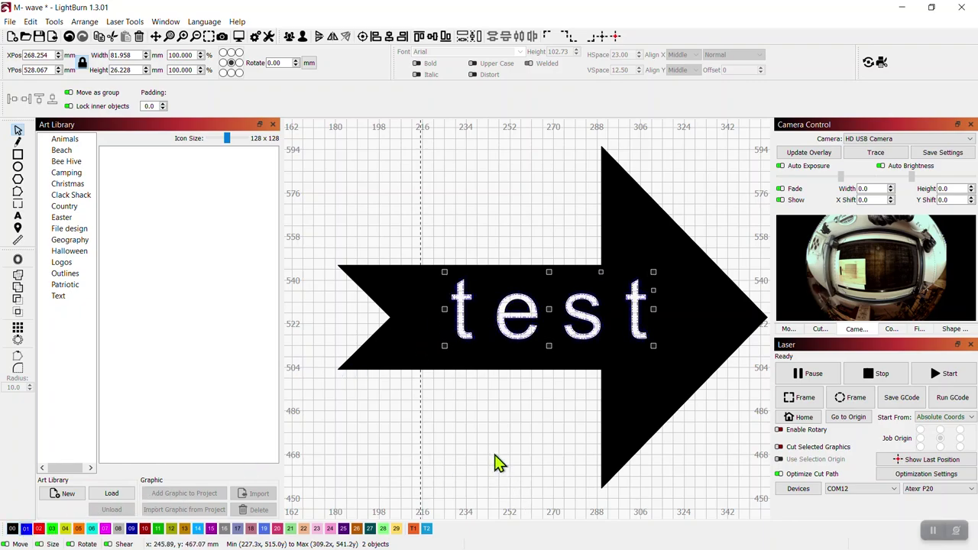
click(520, 365)
scroll(492, 343, up, 5)
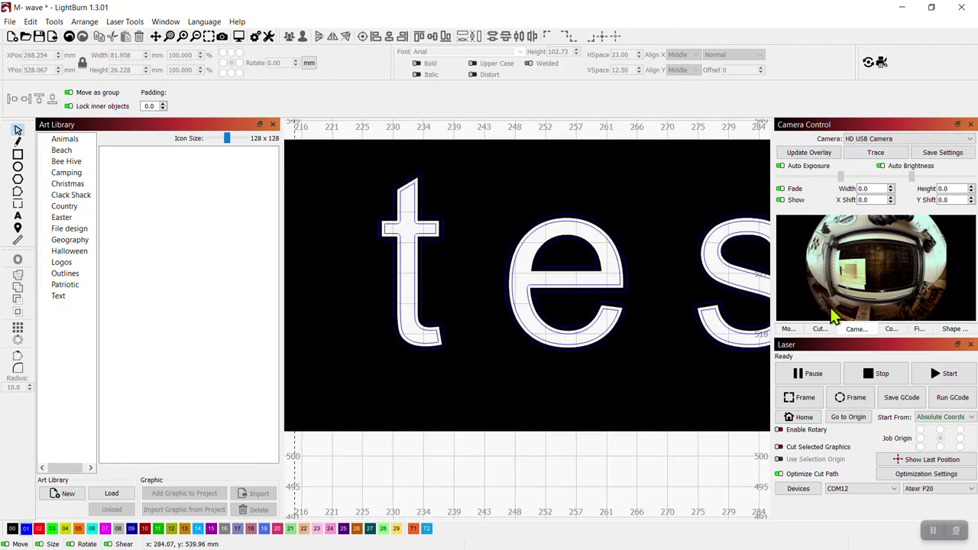
click(820, 329)
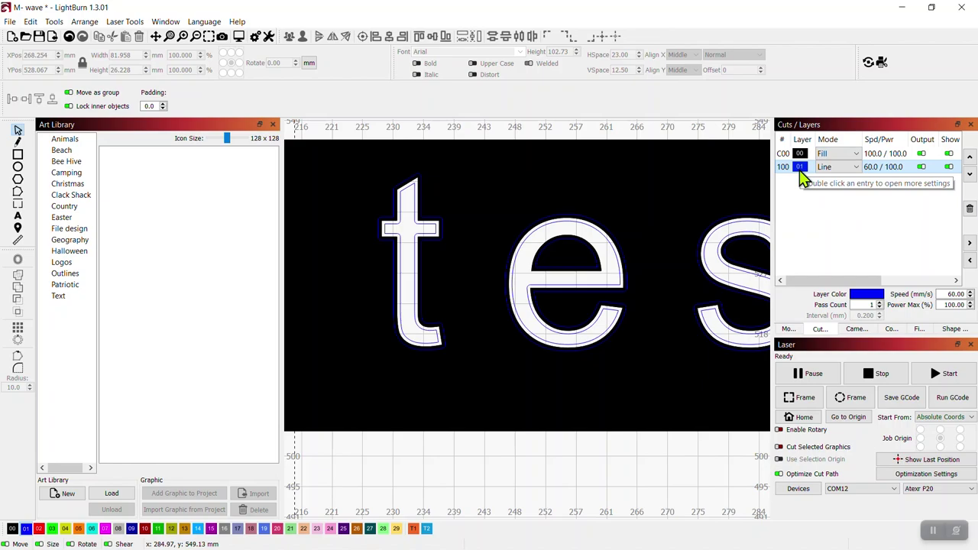
scroll(544, 245, down, 5)
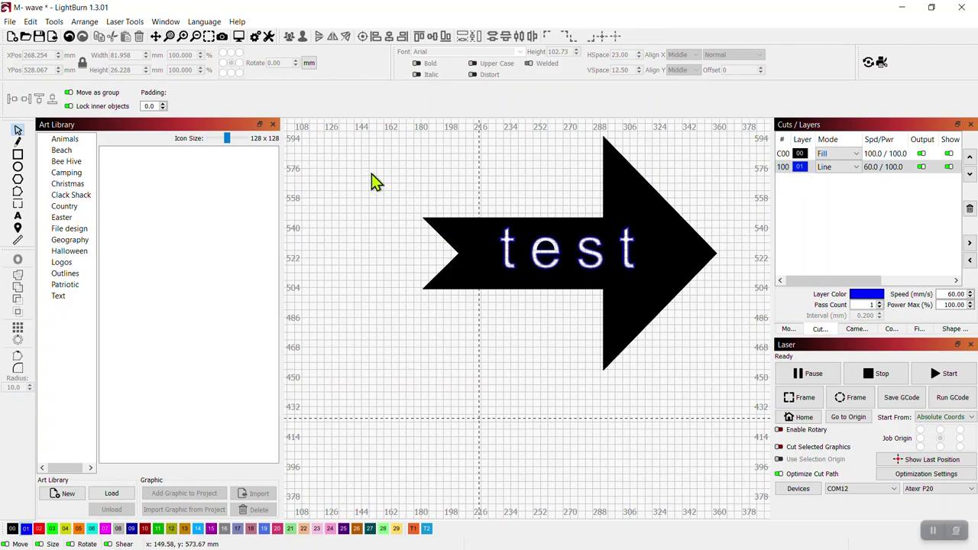
scroll(371, 173, down, 3)
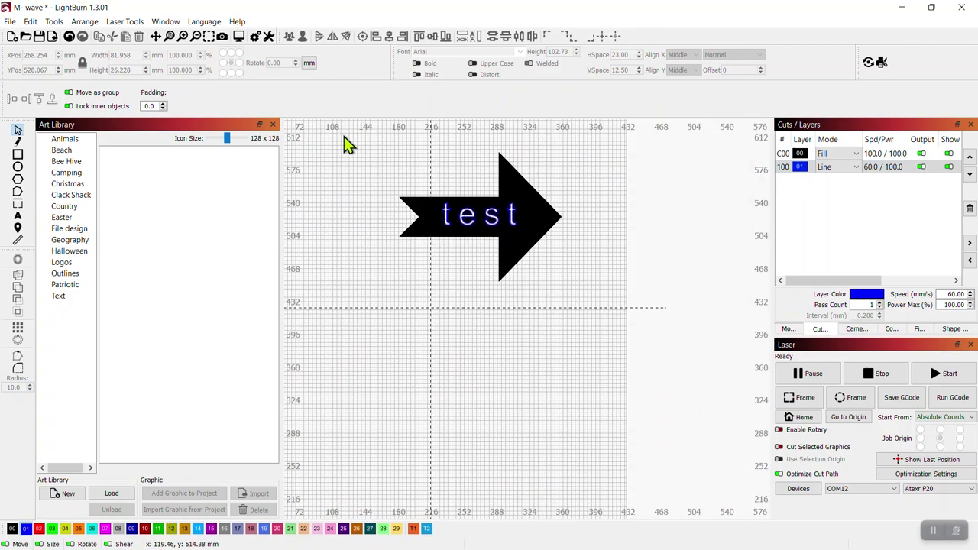
- Delete the arrow with its text and place the Logo graphic from the Clack Shack art library on the workspace
drag(344, 138, 618, 355)
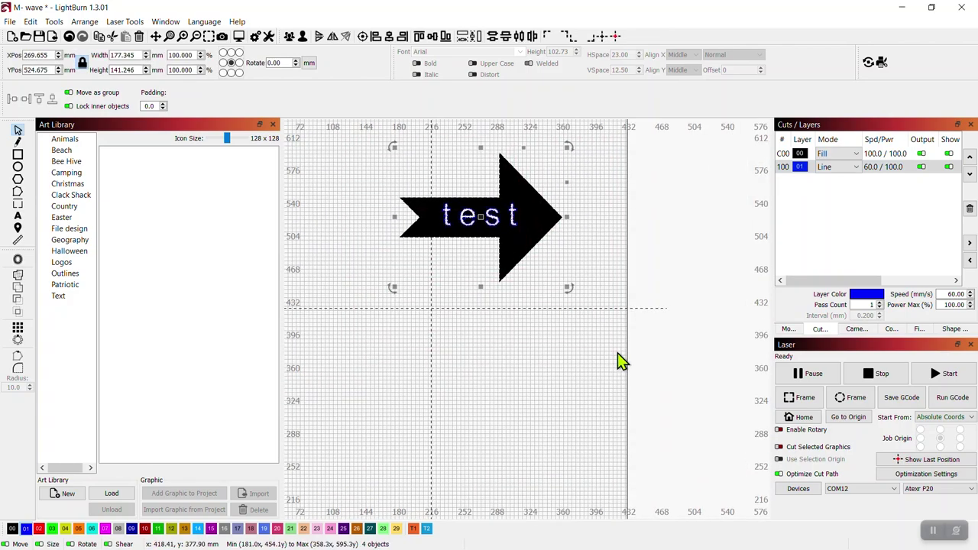
key(Delete)
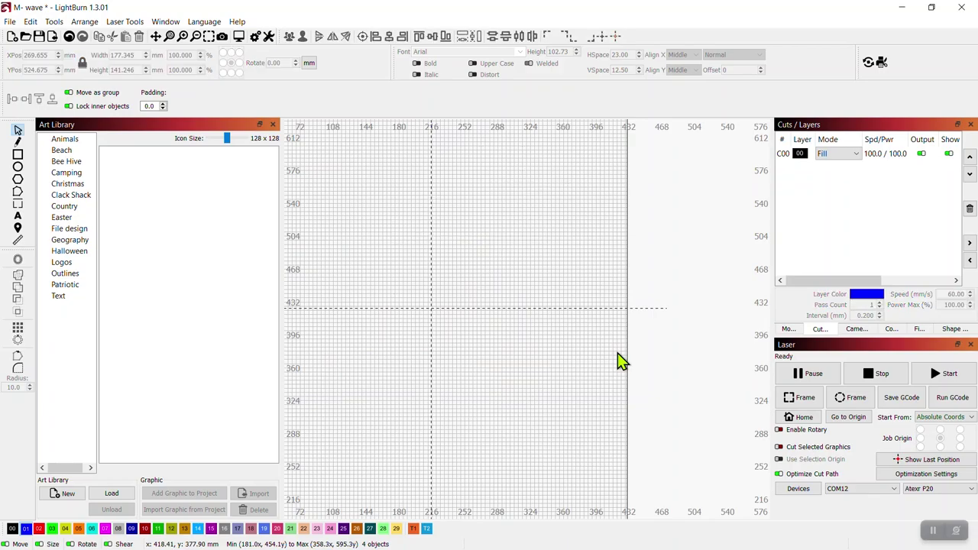
click(81, 196)
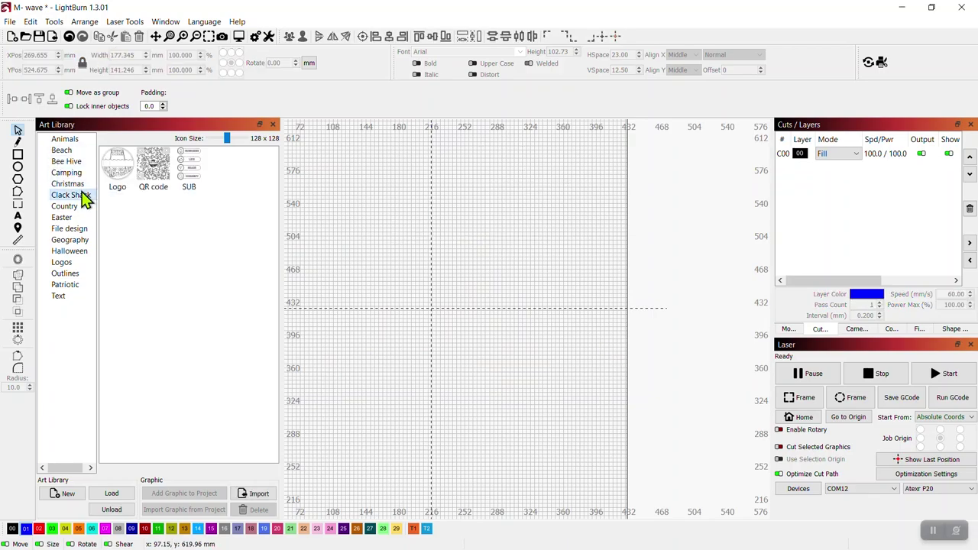
drag(123, 165, 495, 279)
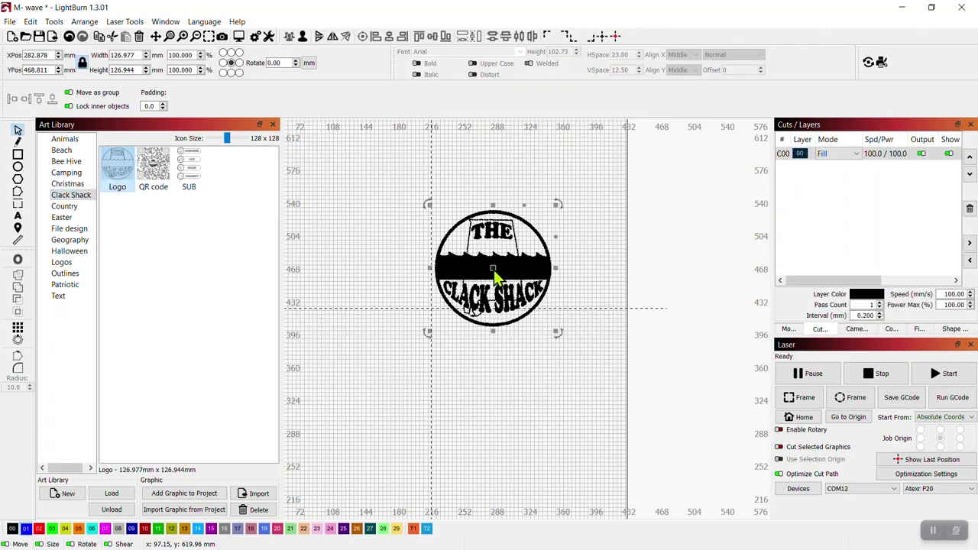
- In layer C00's cut settings, turn off constant power mode and choose to fill groups together
double_click(894, 154)
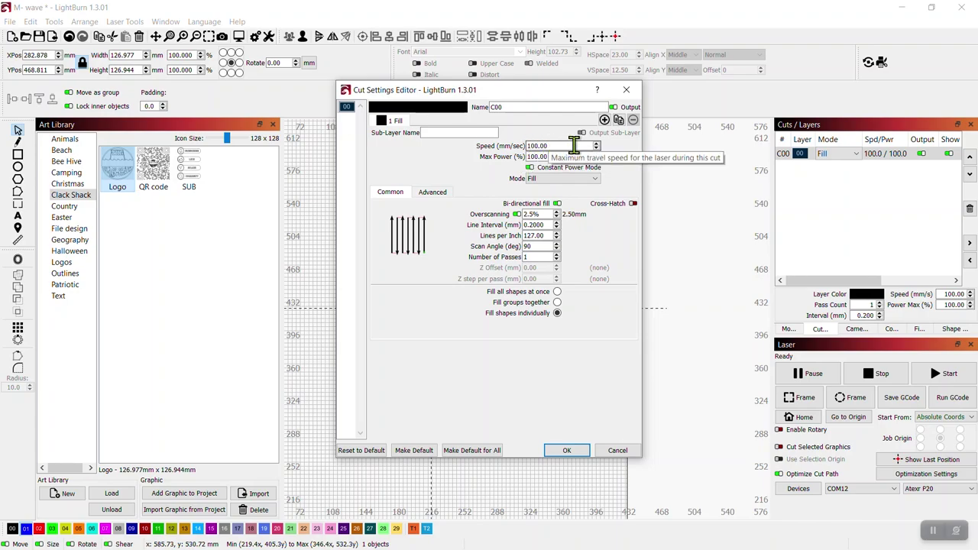
click(531, 168)
double_click(547, 236)
click(557, 302)
drag(521, 92, 728, 195)
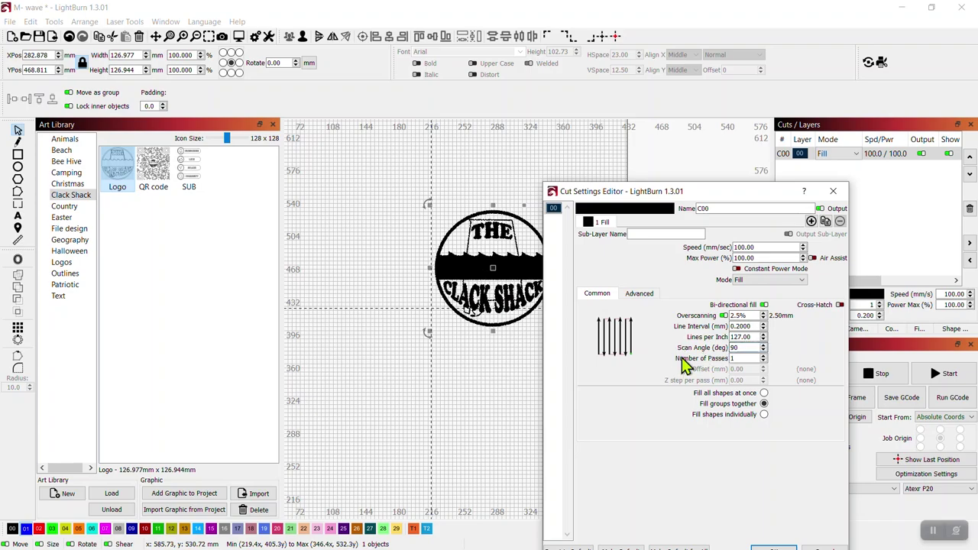
- Try a fill scan angle of 0 degrees and another of 180 degrees for layer C00
key(BackSpace)
text(0)
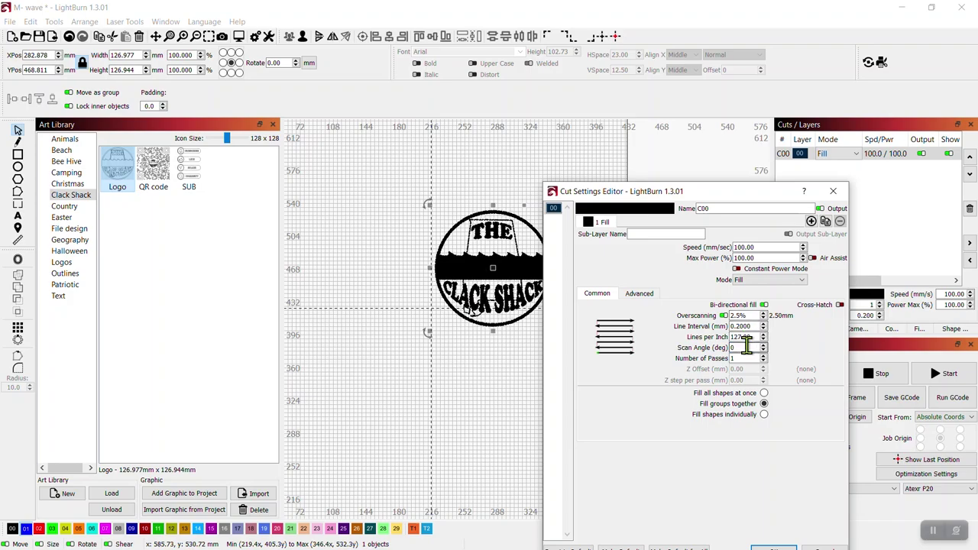
text(1)
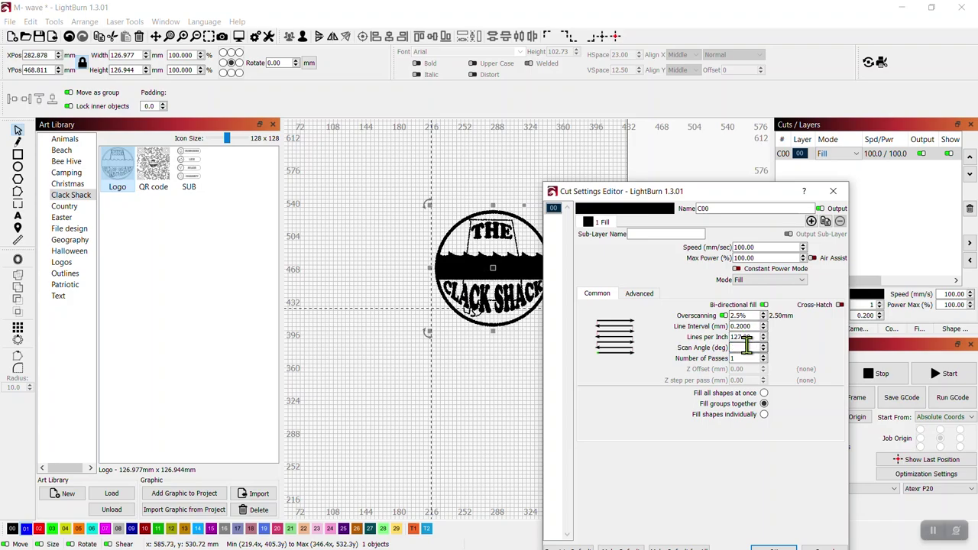
text(80)
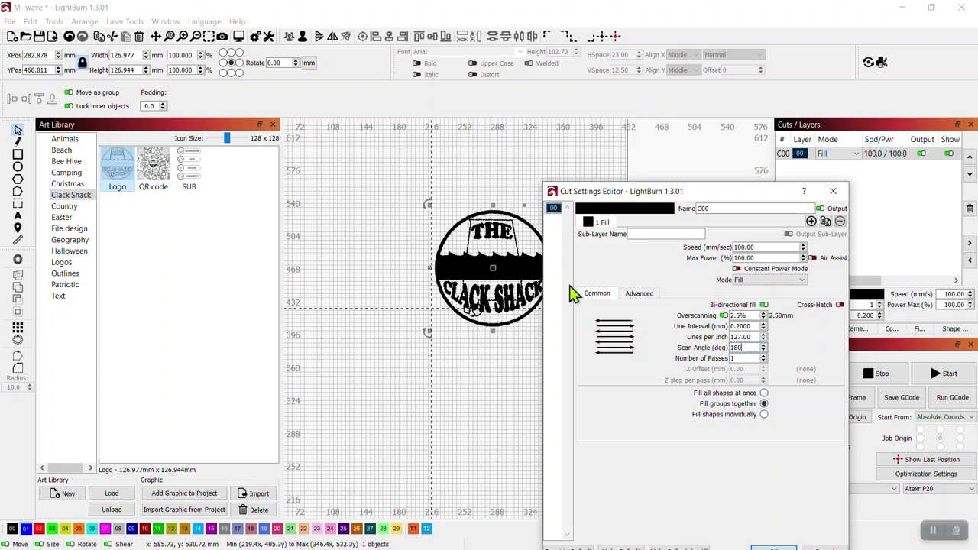
drag(727, 197, 702, 63)
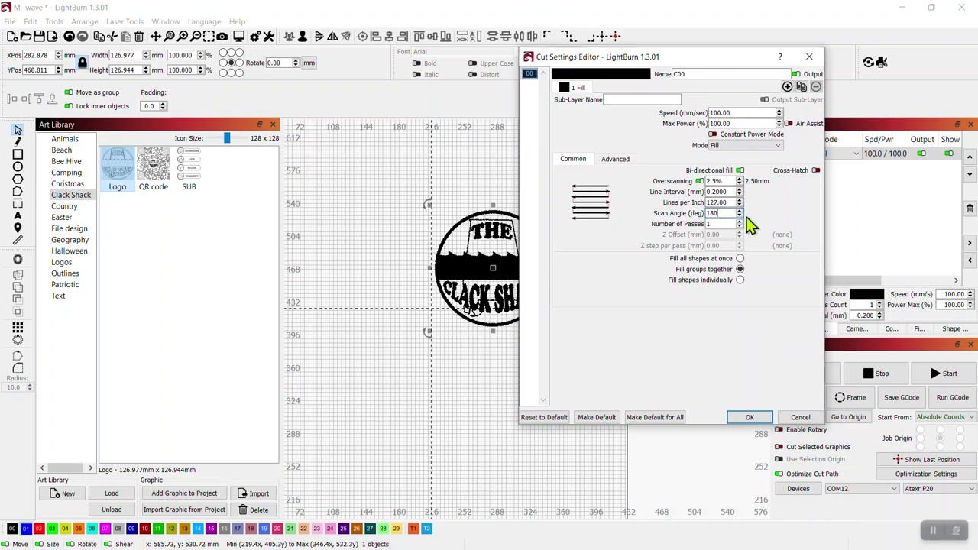
- Examine the advanced fill options of layer C00 and discard the cut setting changes
click(618, 161)
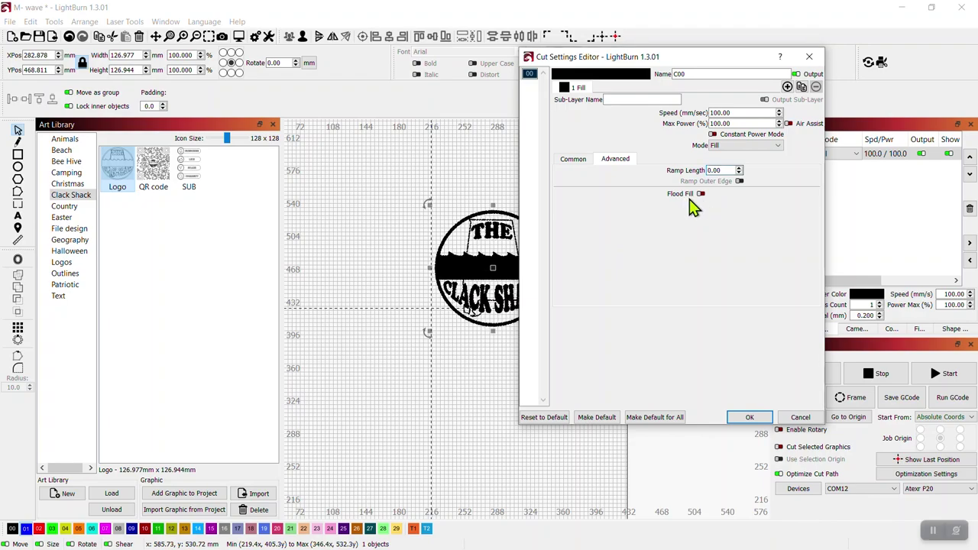
mouse_move(690, 203)
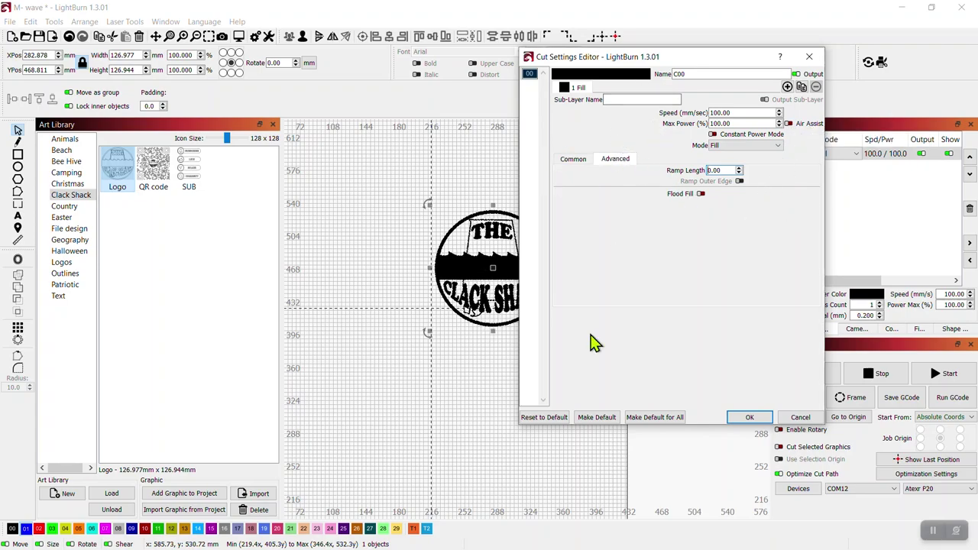
click(801, 417)
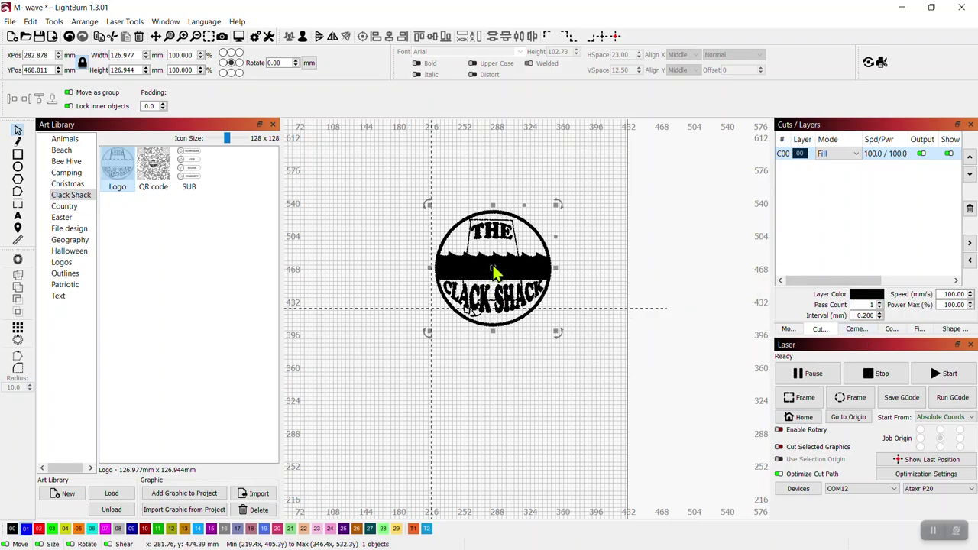
- Delete the logo from the workspace and set layer C00's mode to Line
key(Delete)
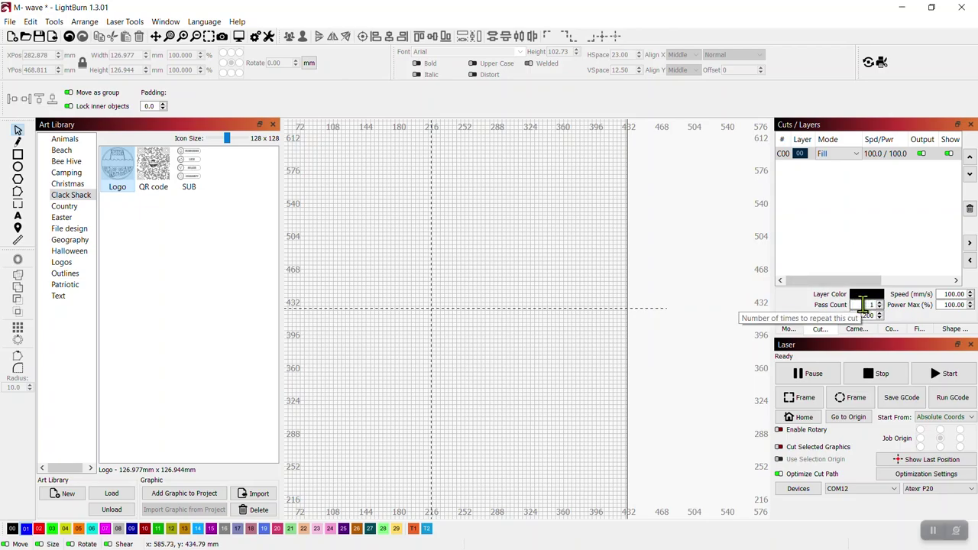
click(854, 156)
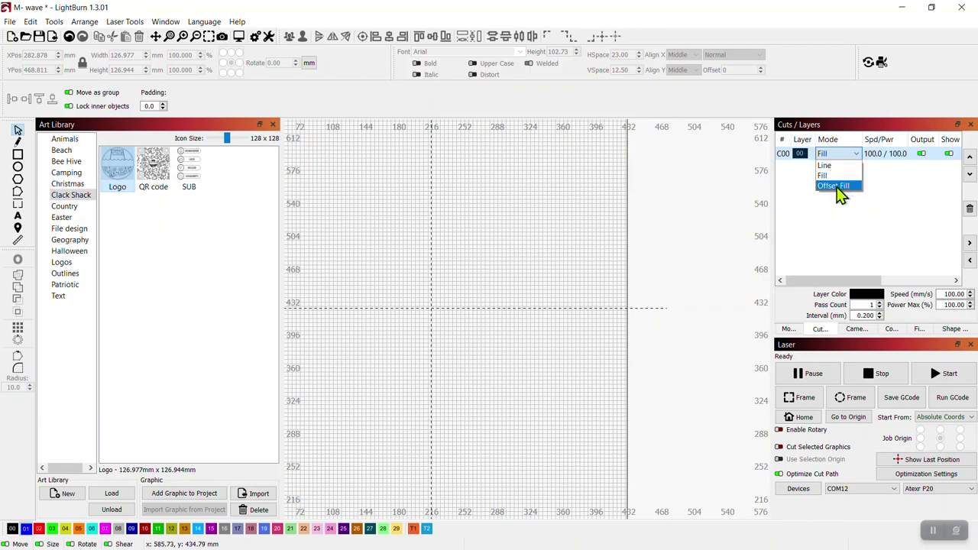
click(892, 186)
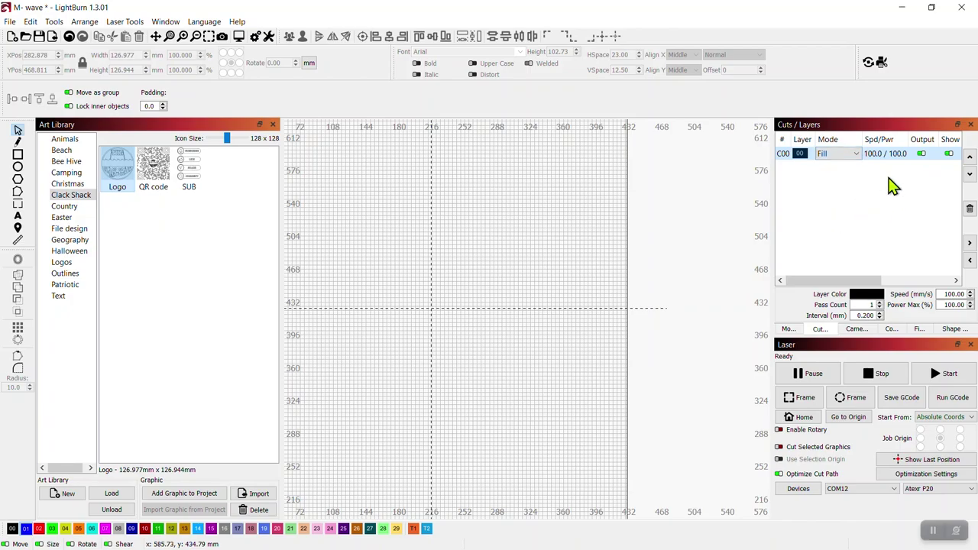
click(844, 154)
click(828, 166)
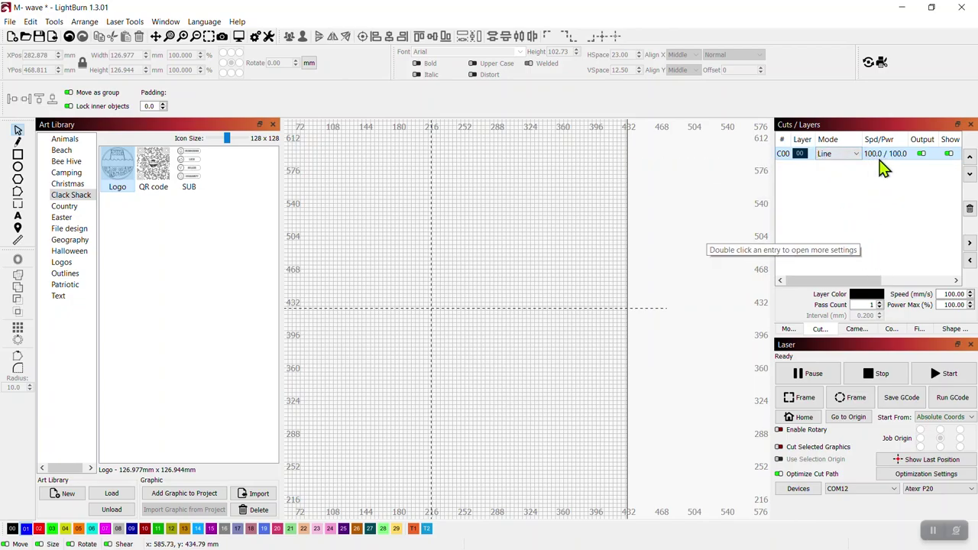
click(879, 301)
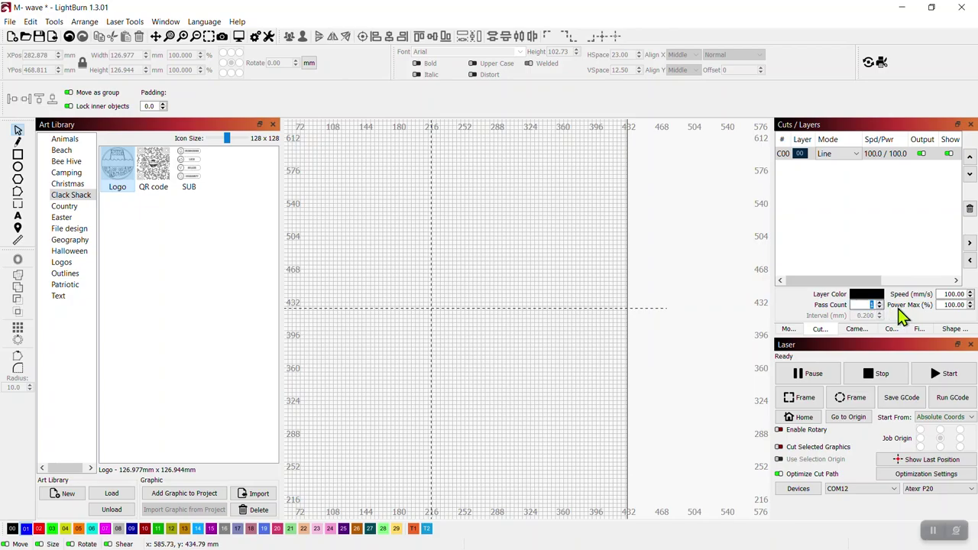
- Examine the laser move controls and the list of stored positions, leaving the positions unedited
click(790, 331)
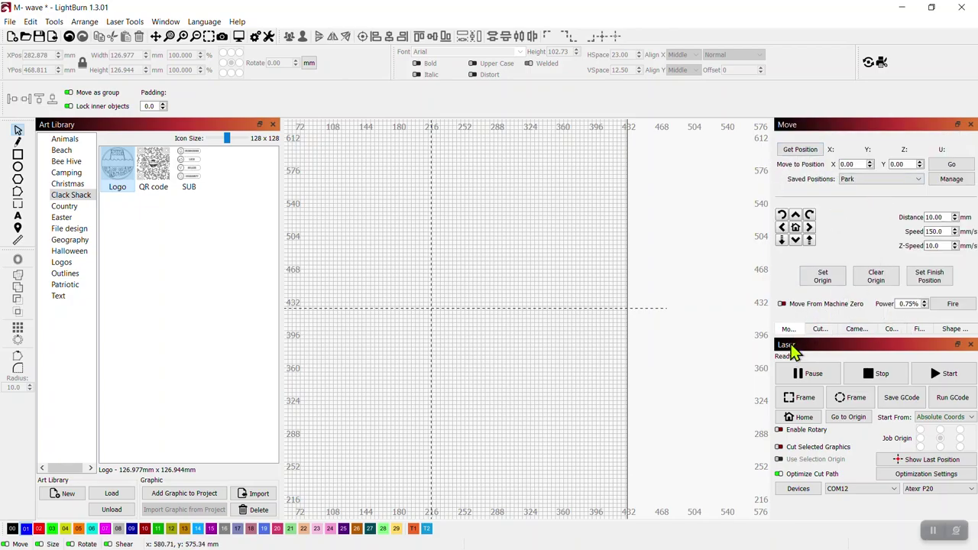
click(919, 180)
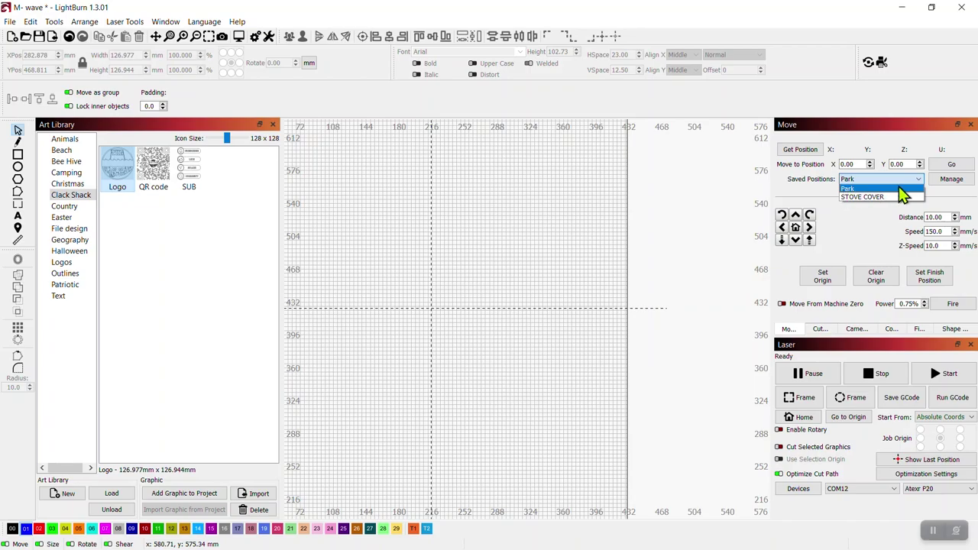
click(952, 182)
click(952, 182)
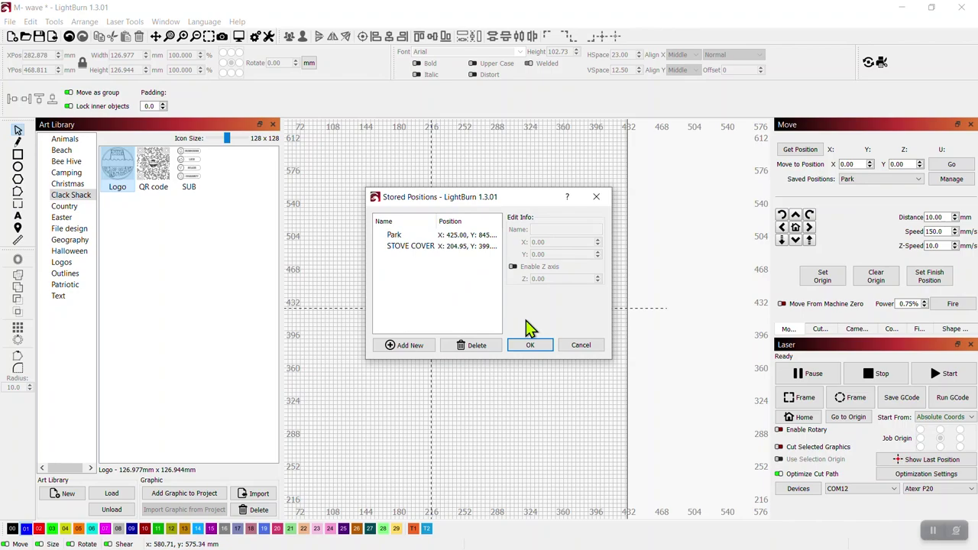
click(583, 345)
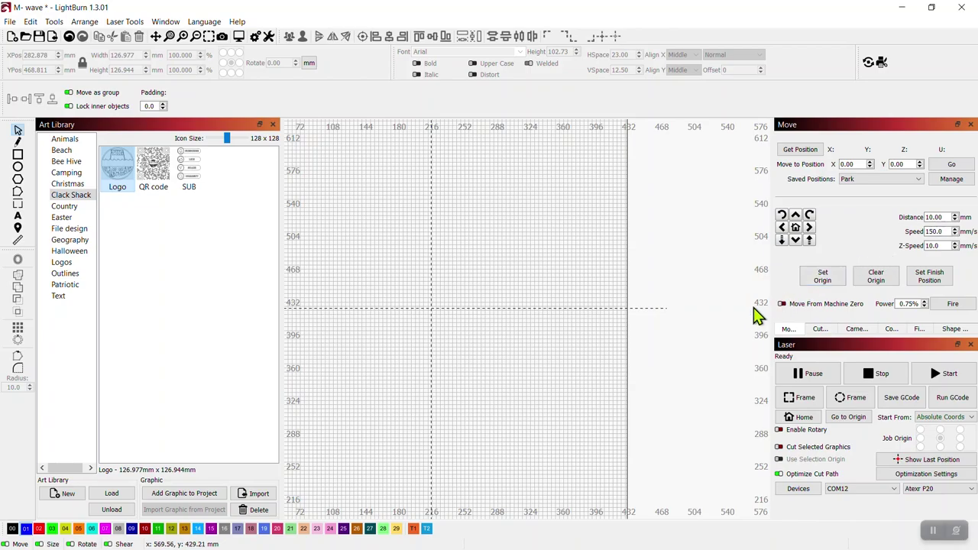
- Try to start the laser Focus Test and dismiss the resulting message
scroll(730, 393, down, 2)
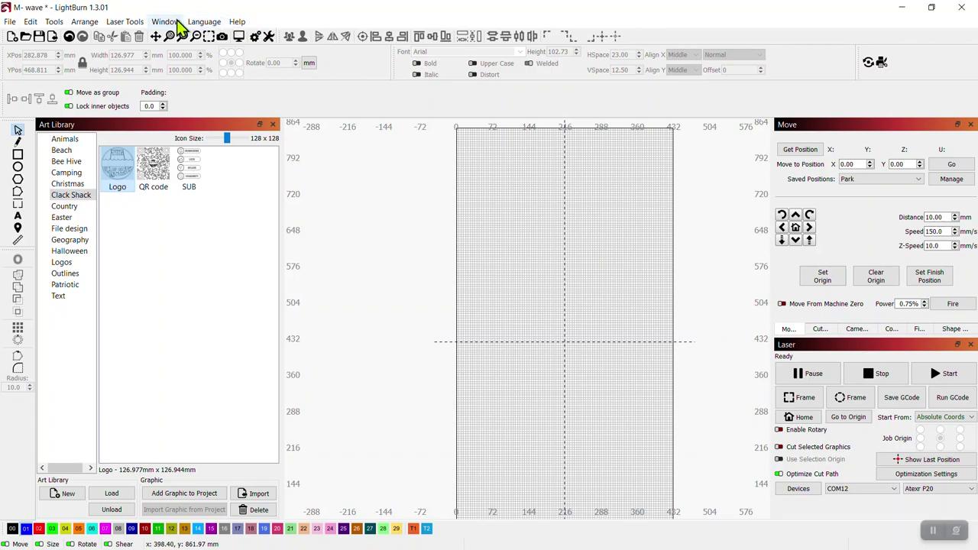
click(131, 25)
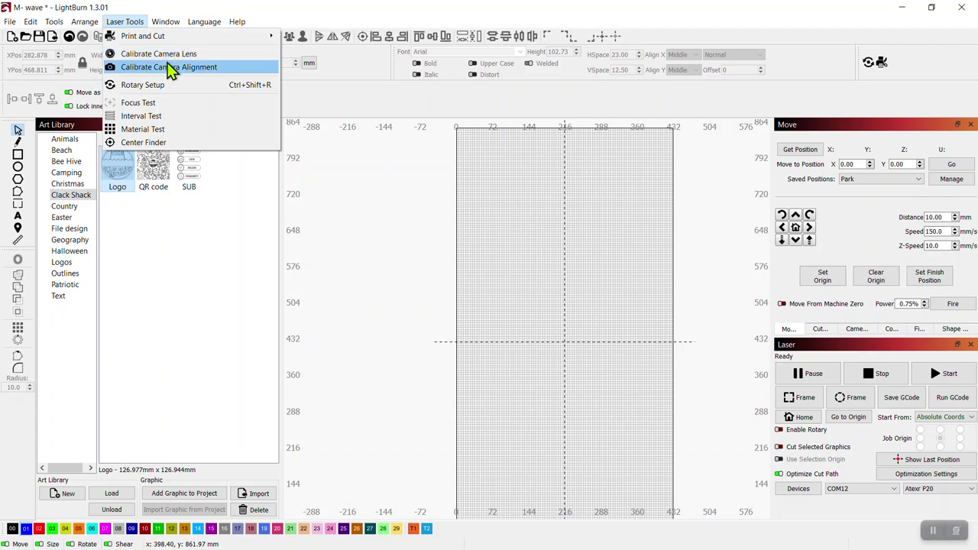
click(149, 105)
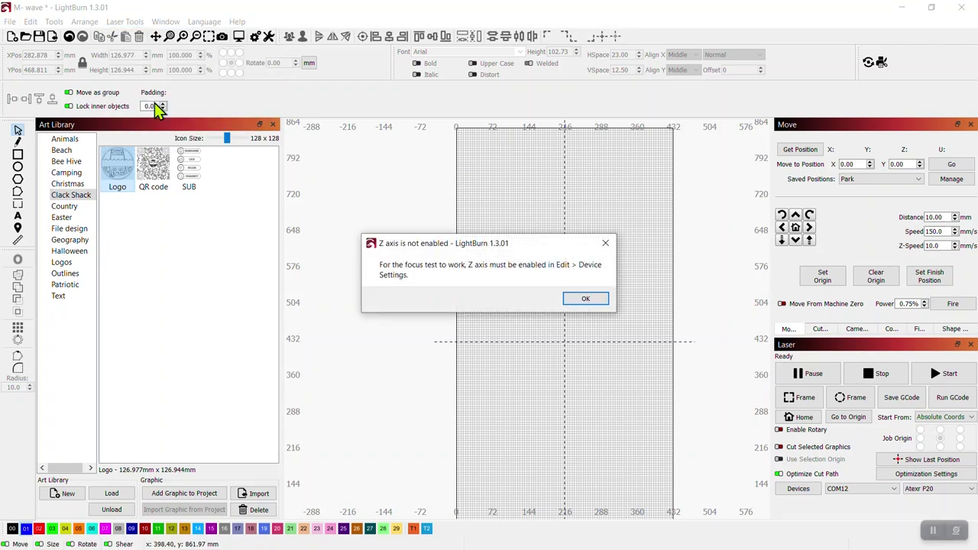
click(594, 298)
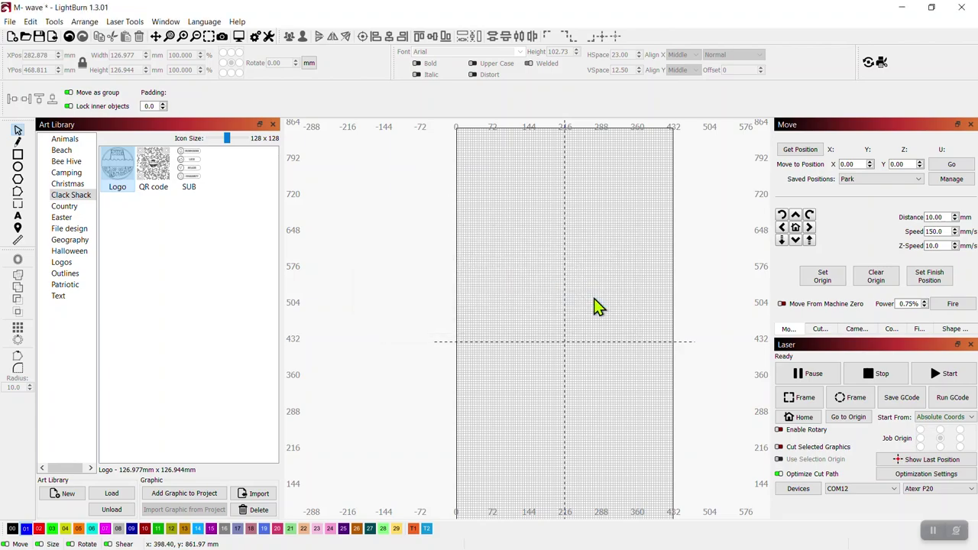
- Examine the rotary type, axis and diameter options in the rotary setup and close it without changes
click(126, 22)
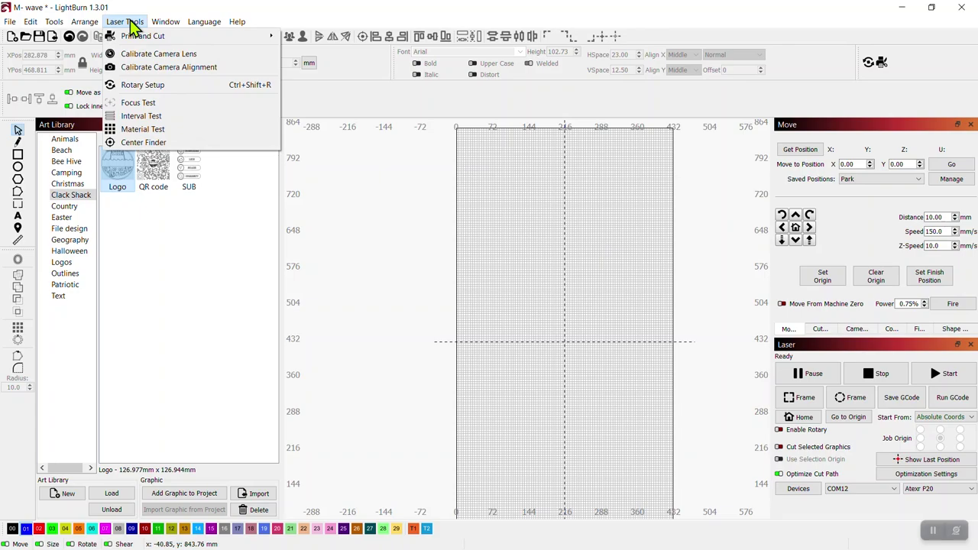
click(164, 84)
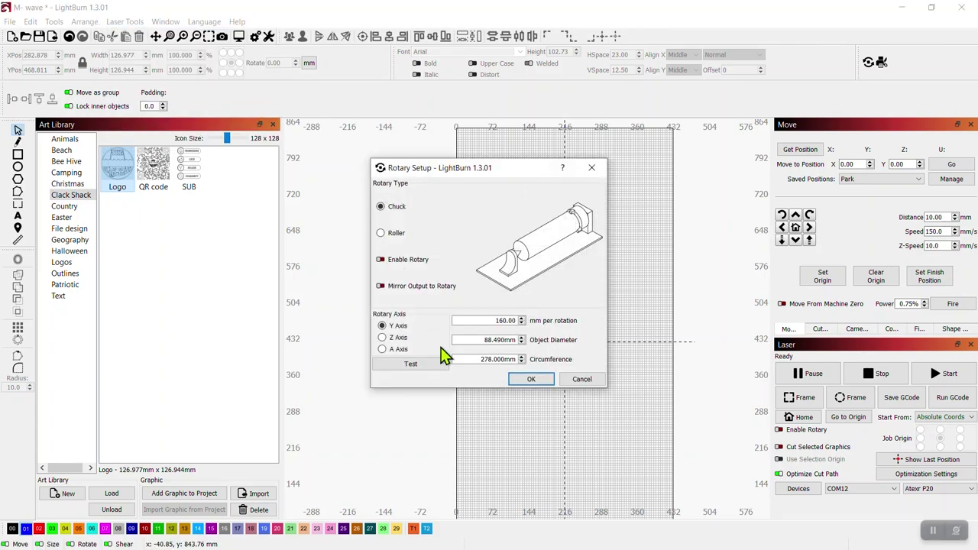
click(593, 168)
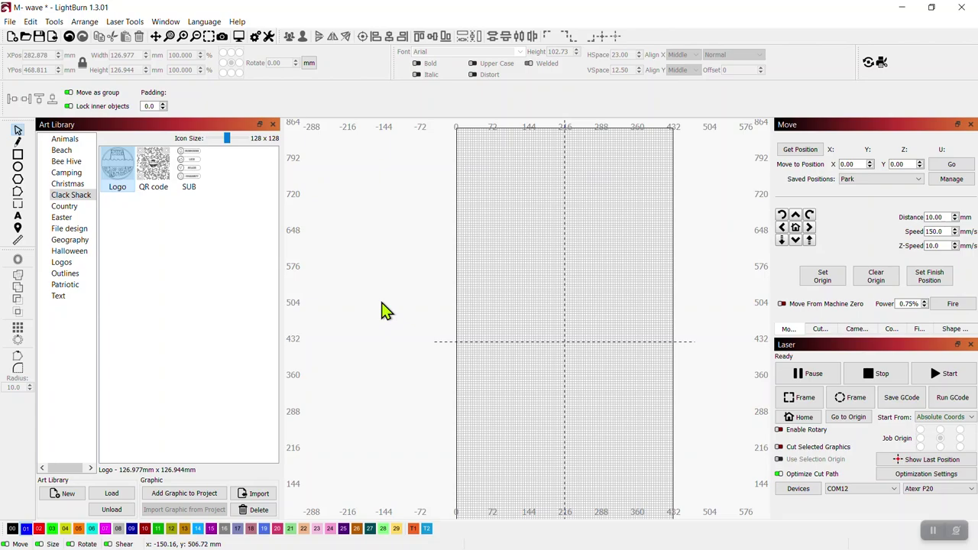
- Set layer C00's mode to Fill in its cut settings and apply the change
scroll(384, 309, down, 3)
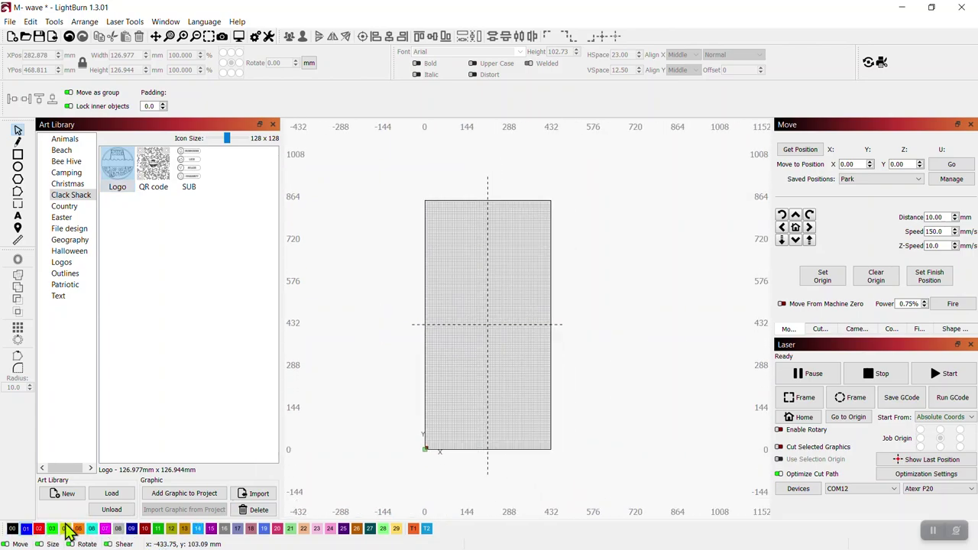
click(819, 329)
double_click(880, 156)
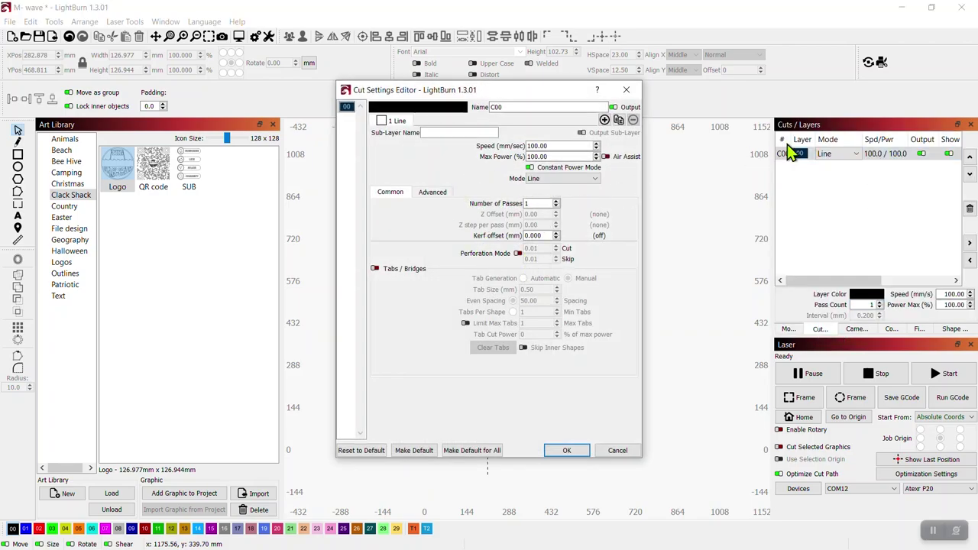
click(594, 179)
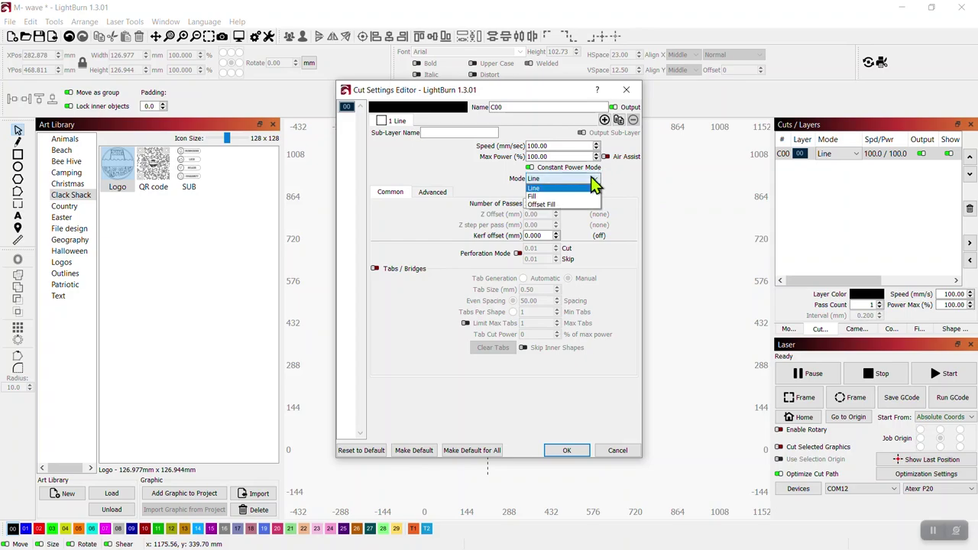
click(537, 197)
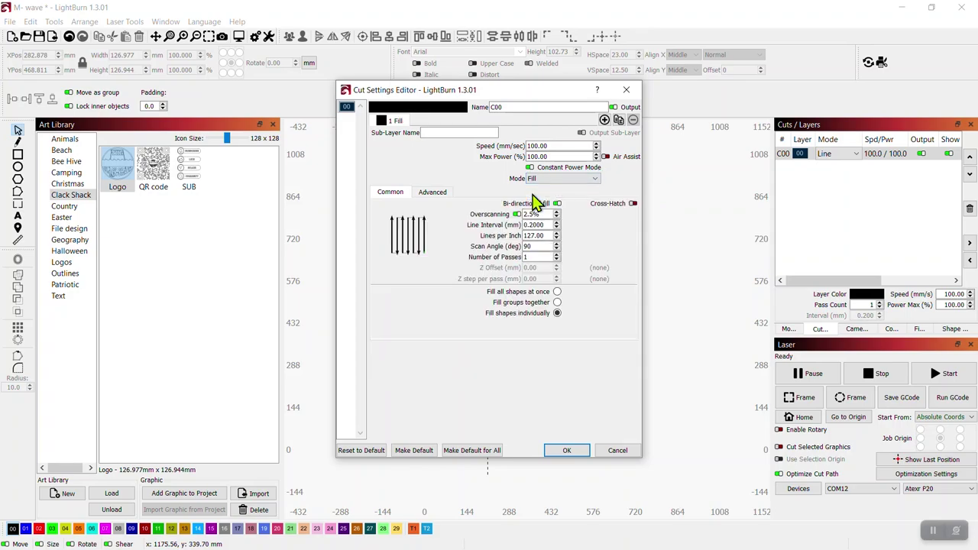
double_click(544, 235)
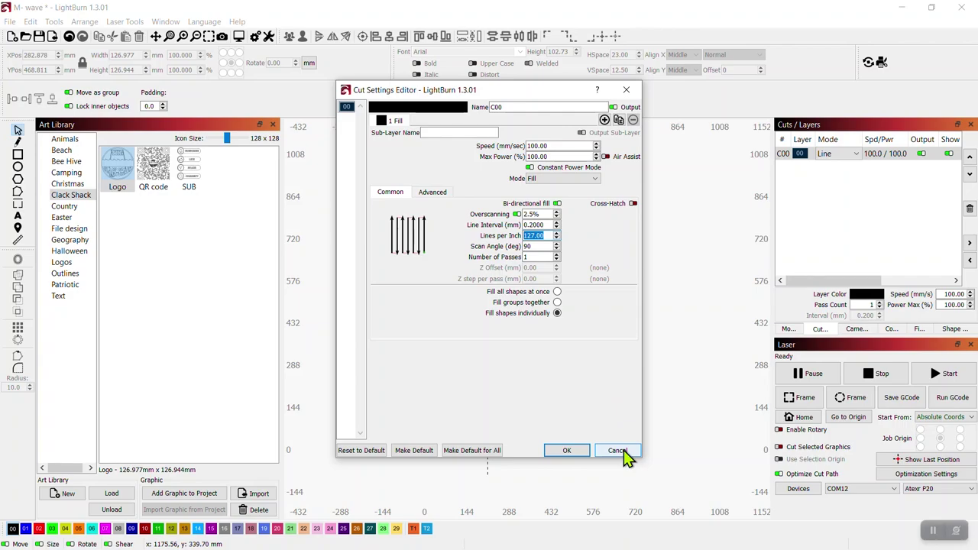
click(558, 451)
- Draw a filled rectangle about 193 mm wide and 190 mm high in the upper half of the work area
click(17, 155)
drag(456, 242, 511, 300)
click(18, 131)
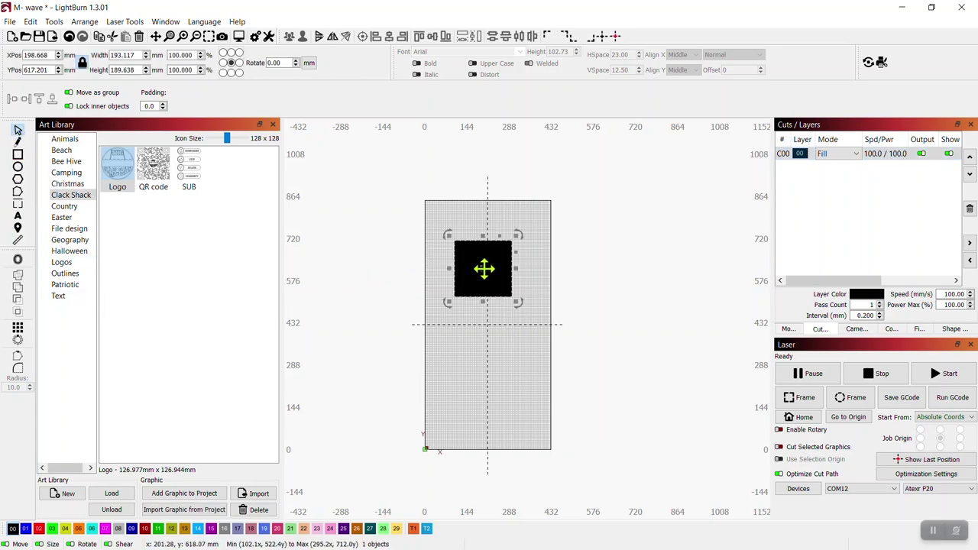
- Round all four corners of the filled rectangle with a 10 mm radius
click(18, 369)
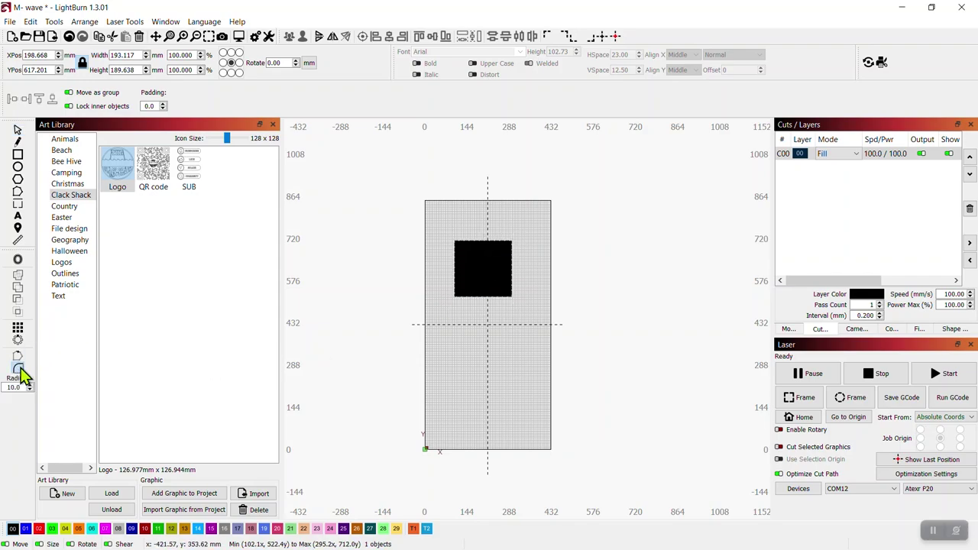
scroll(465, 248, up, 5)
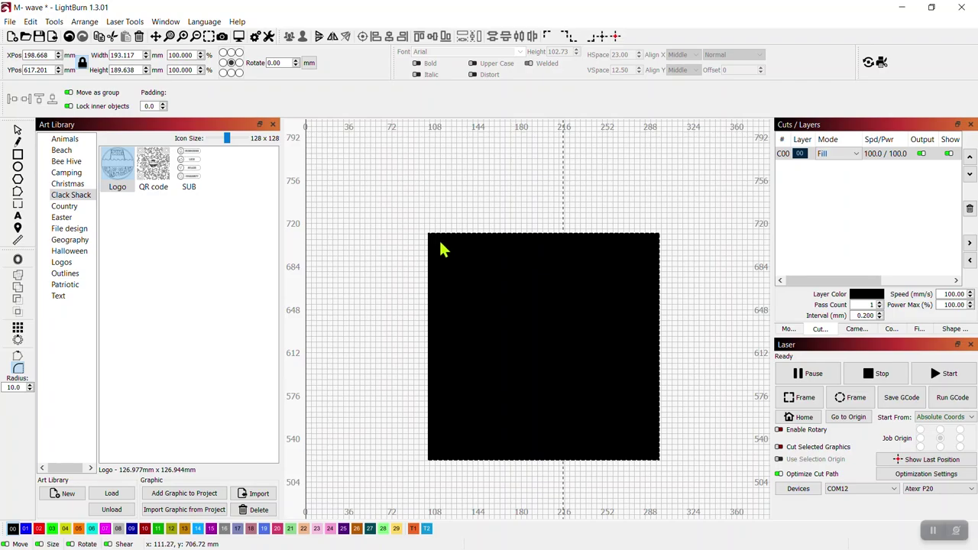
click(428, 234)
click(659, 234)
click(661, 459)
click(429, 460)
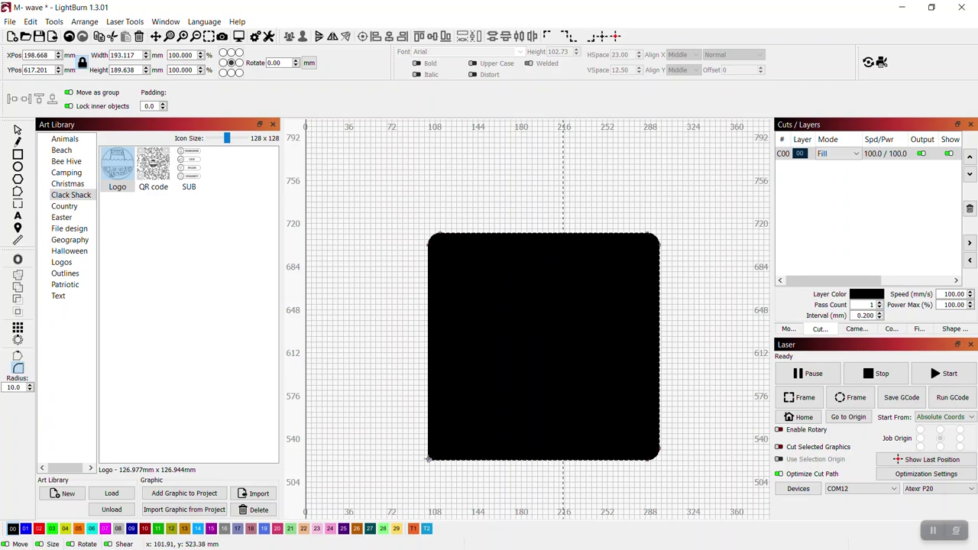
scroll(538, 222, down, 3)
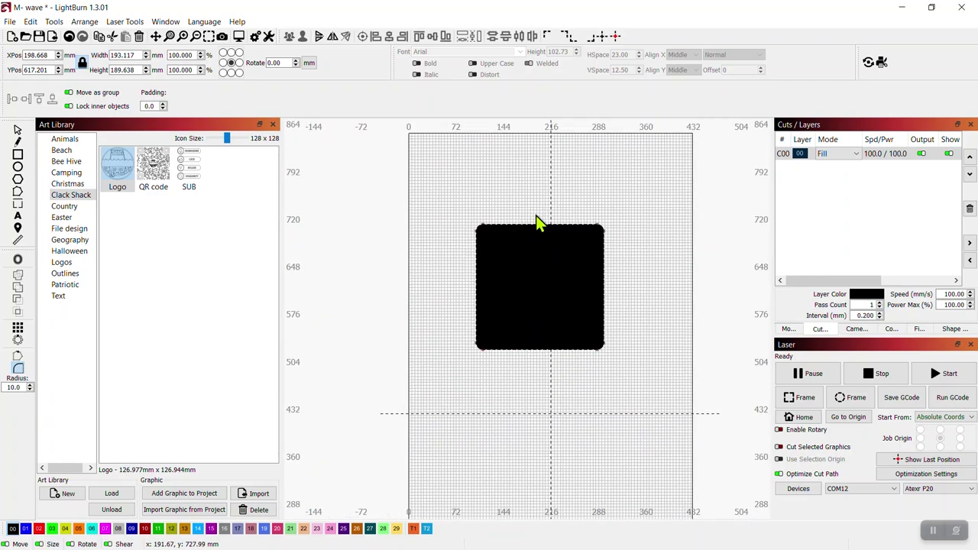
- Scale the rounded rectangle down from its upper-left corner to about 77 mm wide and 75 mm high
click(18, 358)
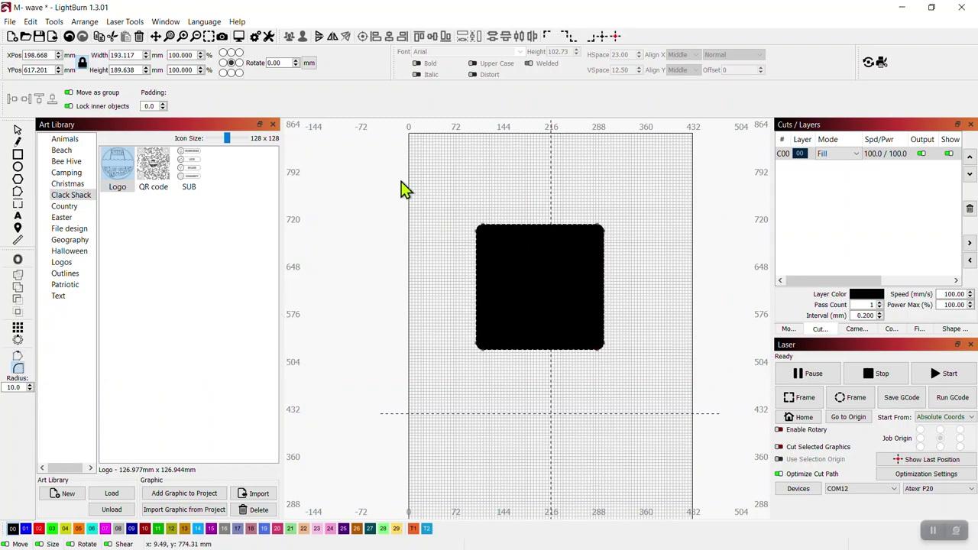
click(18, 130)
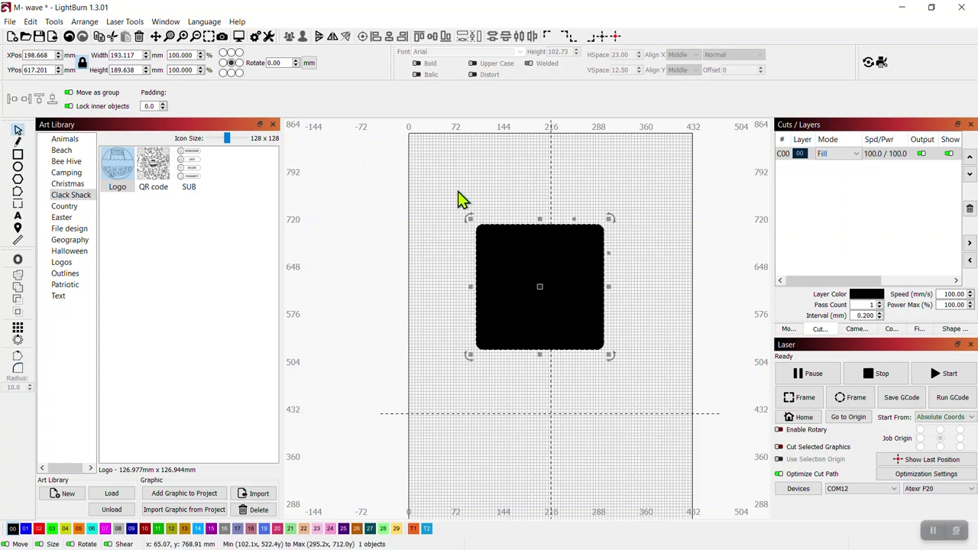
drag(473, 221, 551, 299)
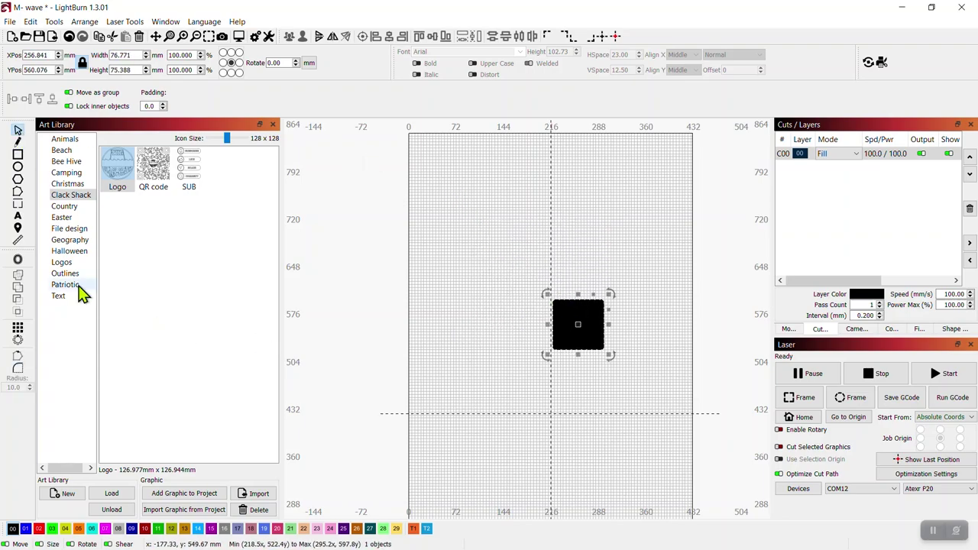
- Start a grid array of the rounded rectangle with 3 columns and 6 rows
click(18, 329)
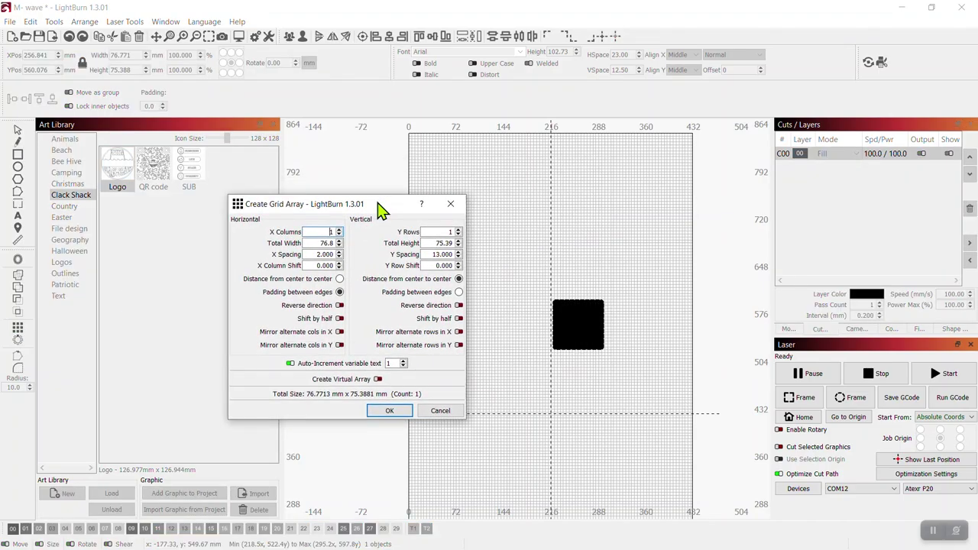
drag(380, 208, 273, 221)
click(233, 242)
click(232, 243)
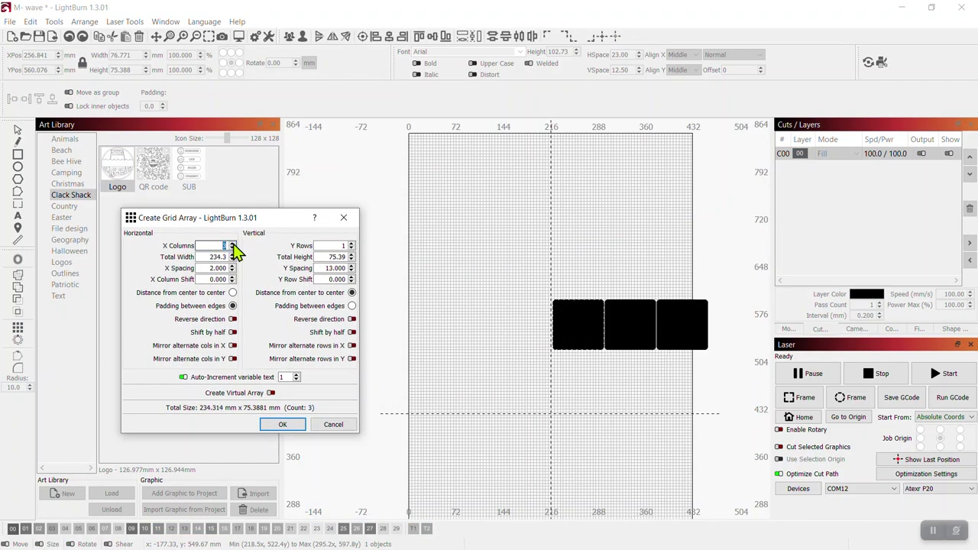
click(351, 243)
click(351, 243)
click(351, 243)
click(351, 243)
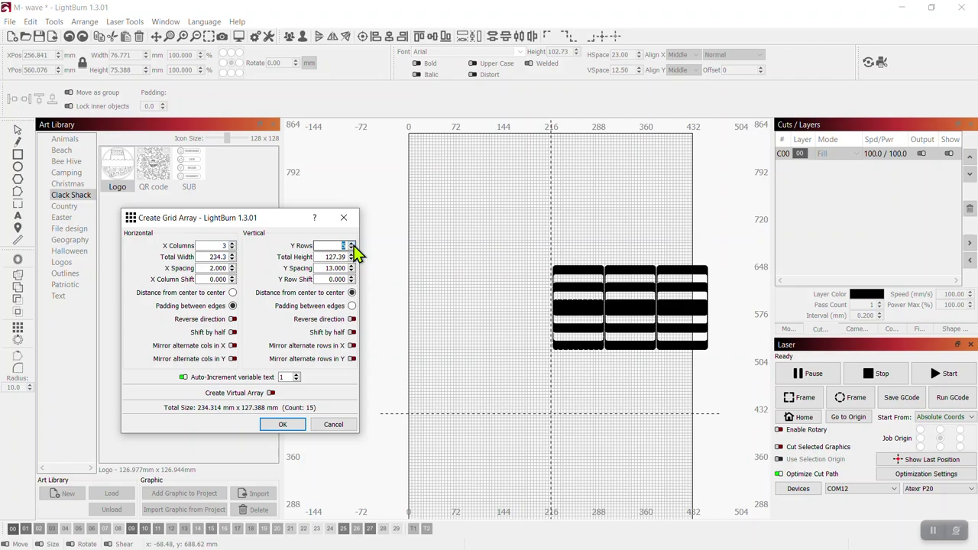
click(351, 243)
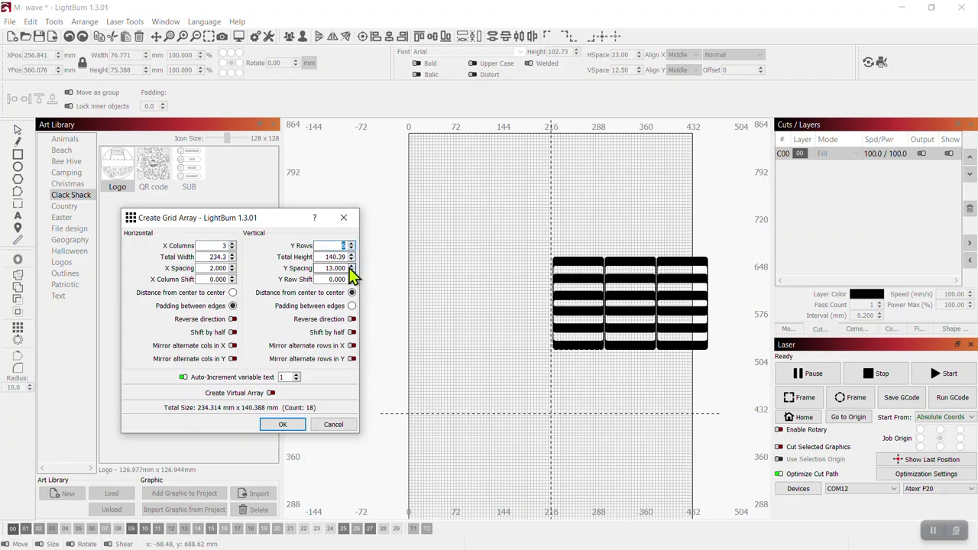
- Try a 55 mm vertical spacing and center-to-center horizontal distance in the grid array, and cancel the array
scroll(351, 268, up, 10)
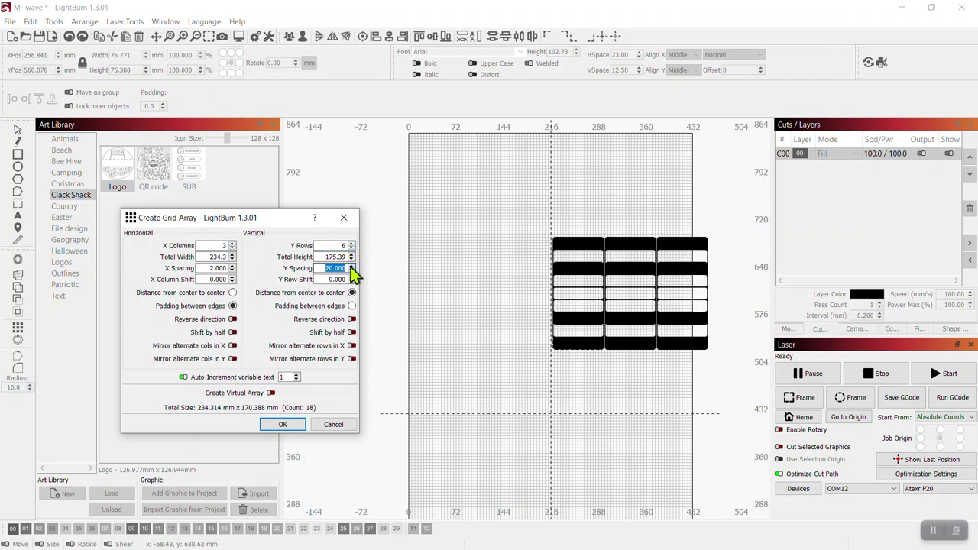
scroll(354, 273, up, 12)
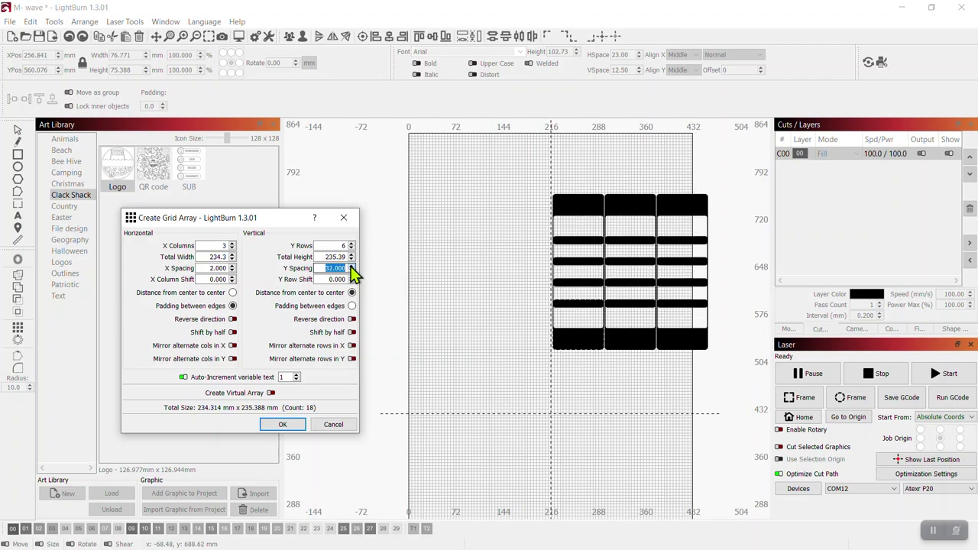
scroll(351, 269, up, 13)
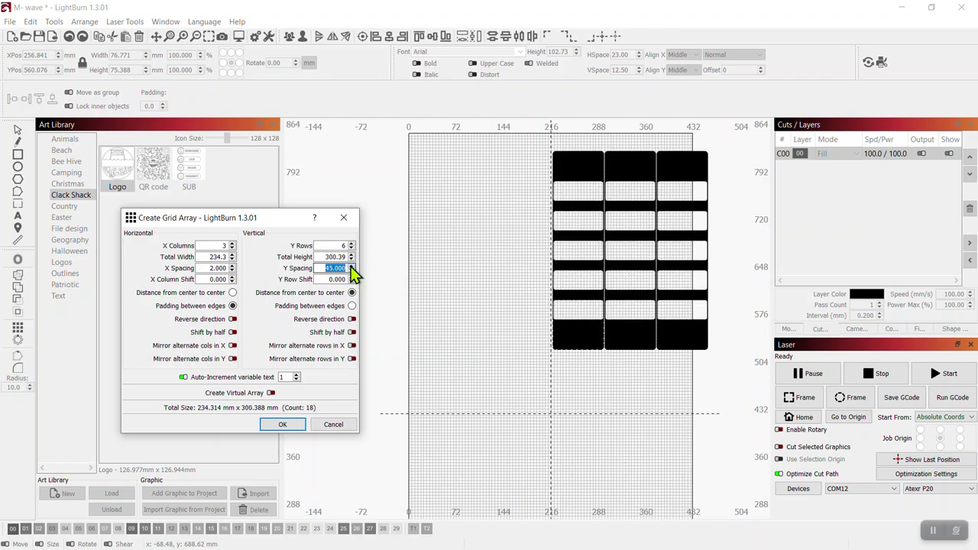
scroll(353, 273, up, 7)
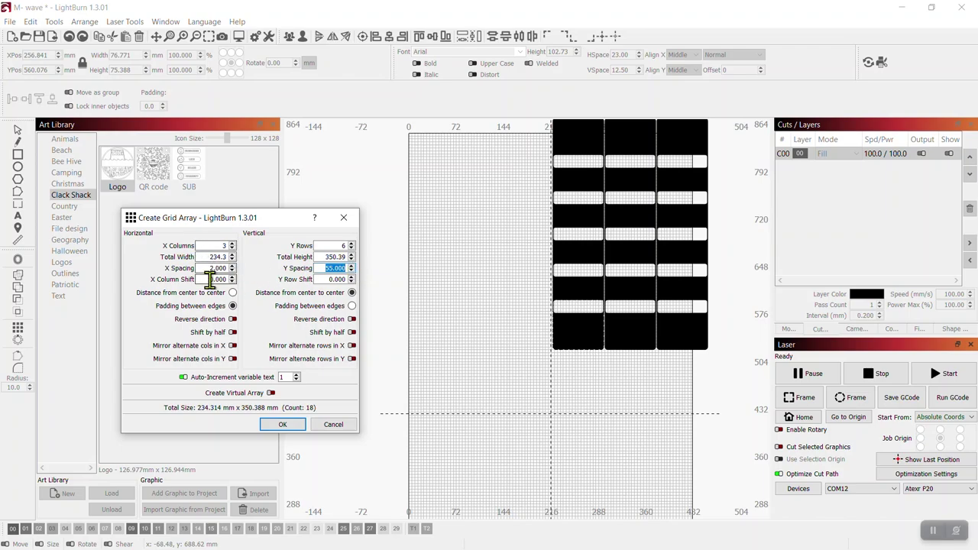
click(233, 293)
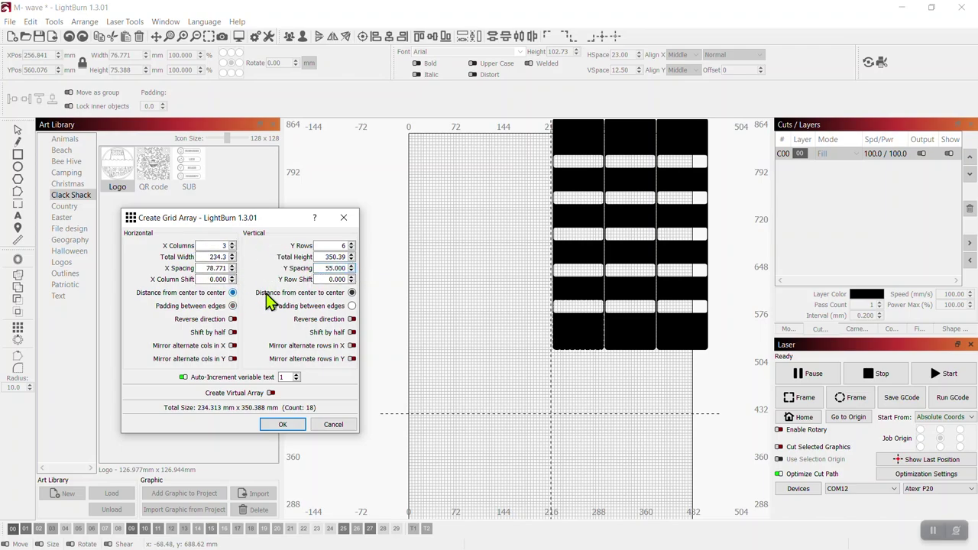
drag(610, 220, 464, 342)
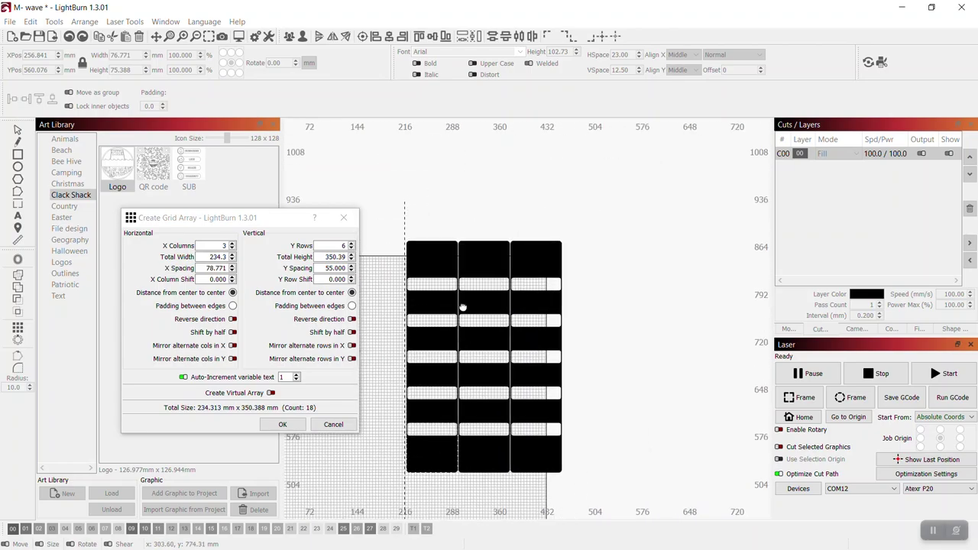
scroll(463, 307, down, 5)
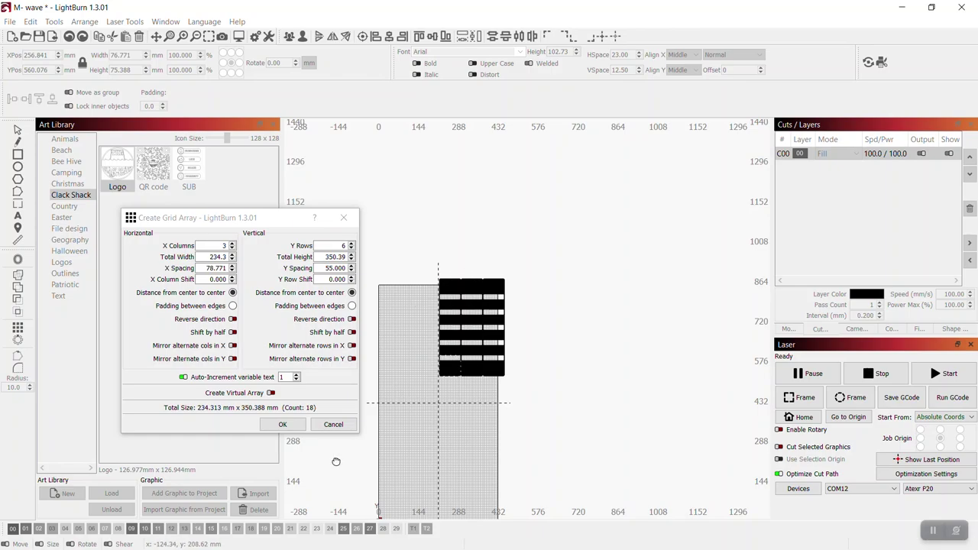
click(338, 425)
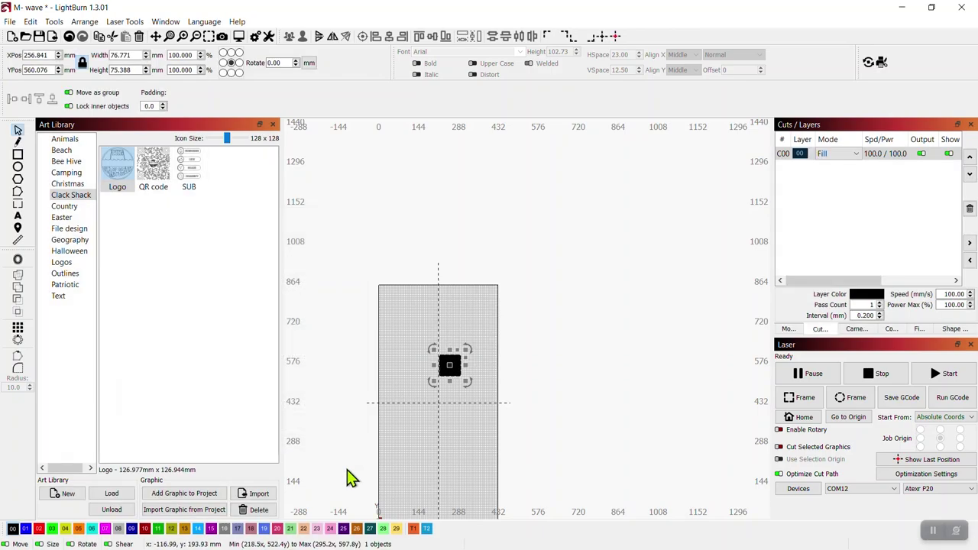
- Delete the rounded rectangle from the work area
drag(359, 289, 579, 527)
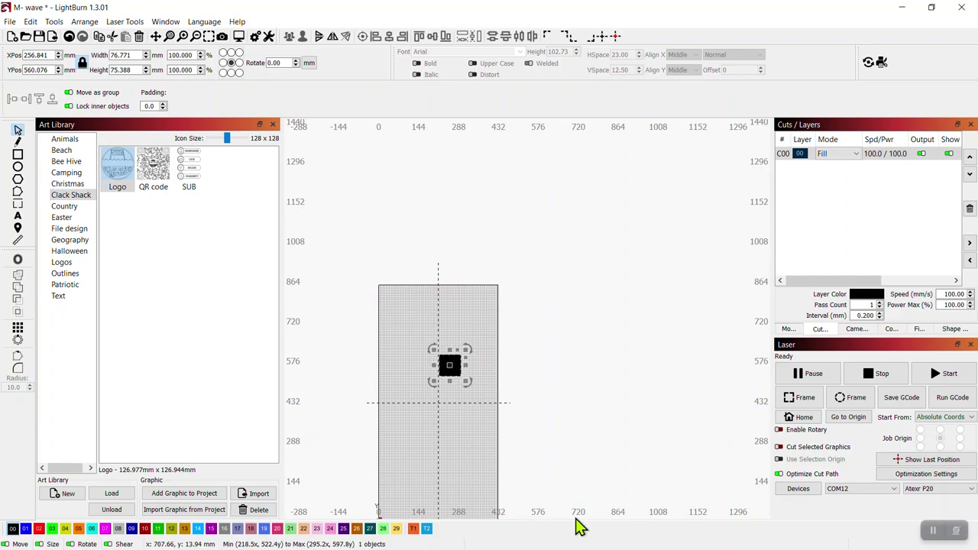
key(Delete)
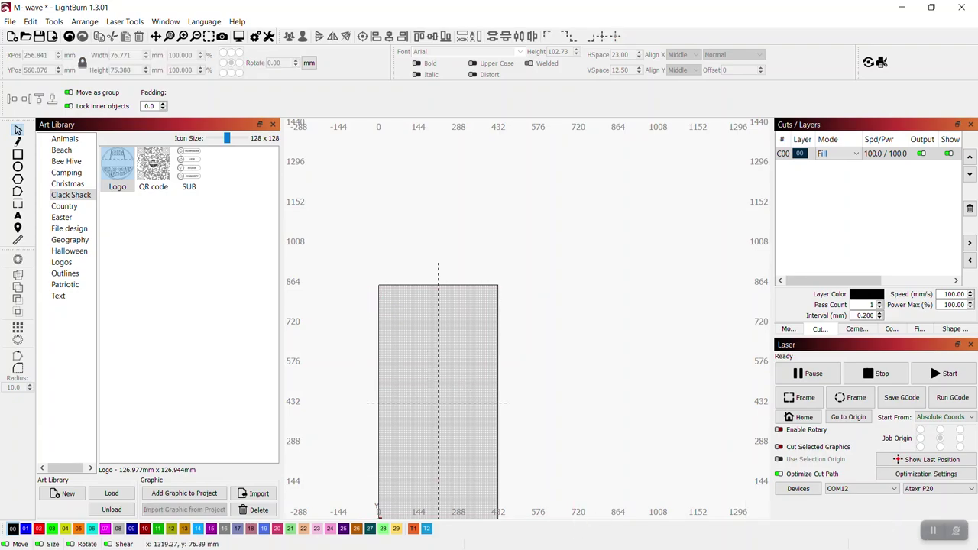
- Set the laser's start mode to Current Position with the job origin at the center
click(969, 422)
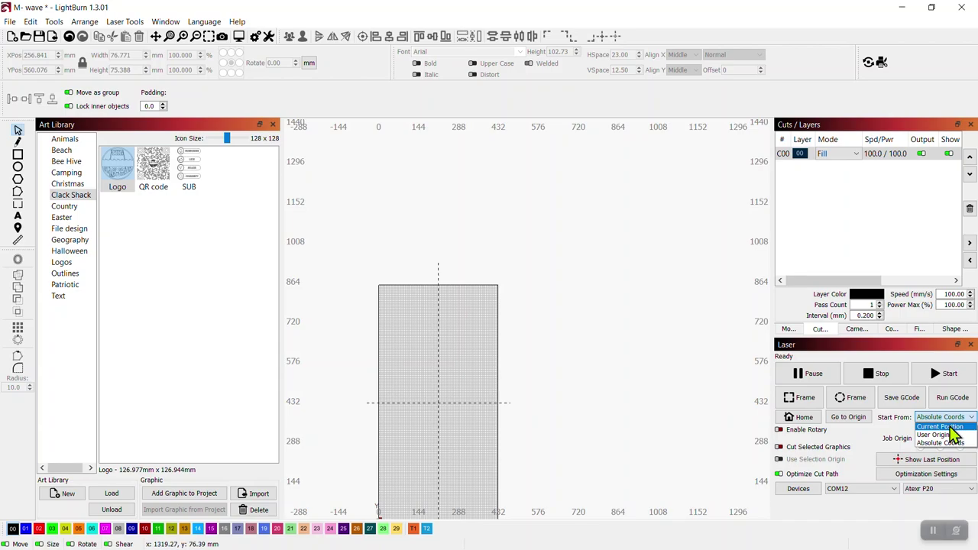
click(968, 420)
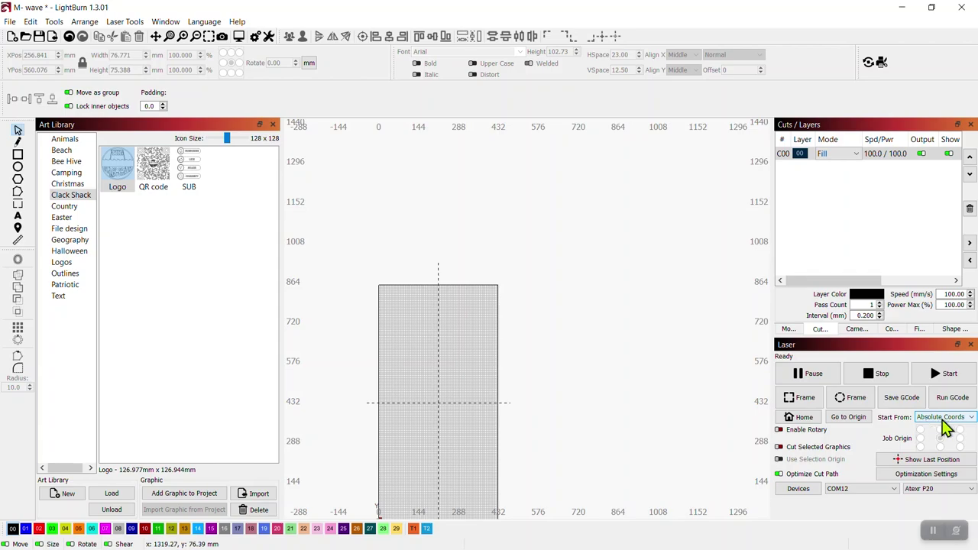
click(967, 420)
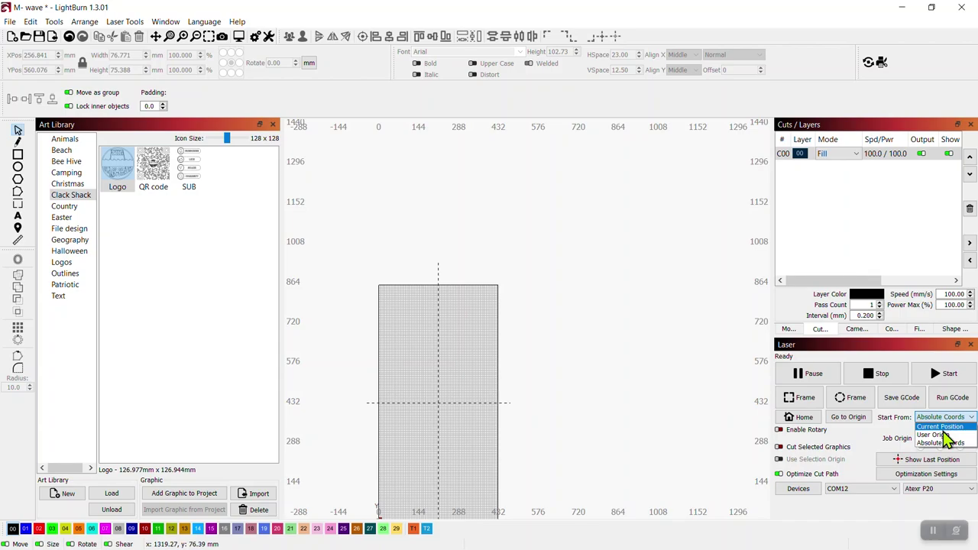
click(944, 427)
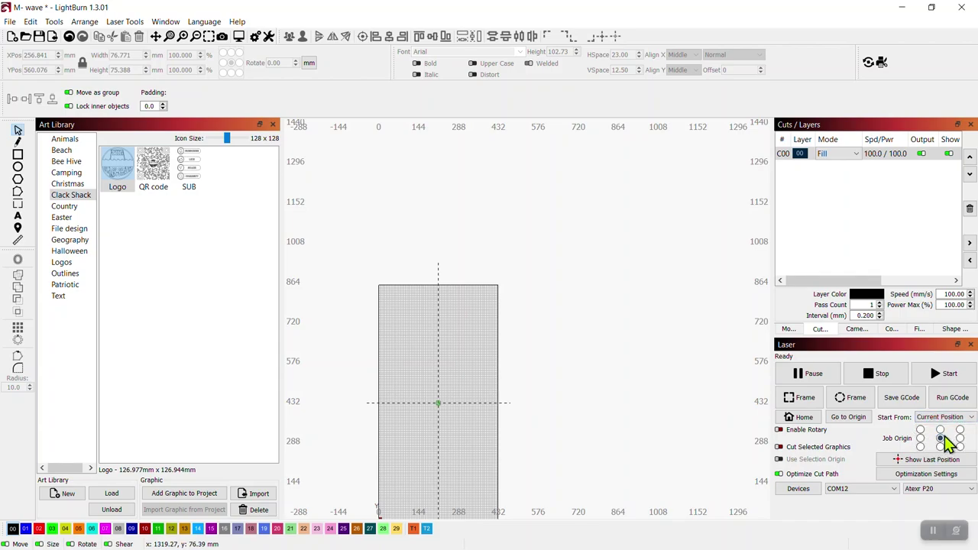
click(941, 438)
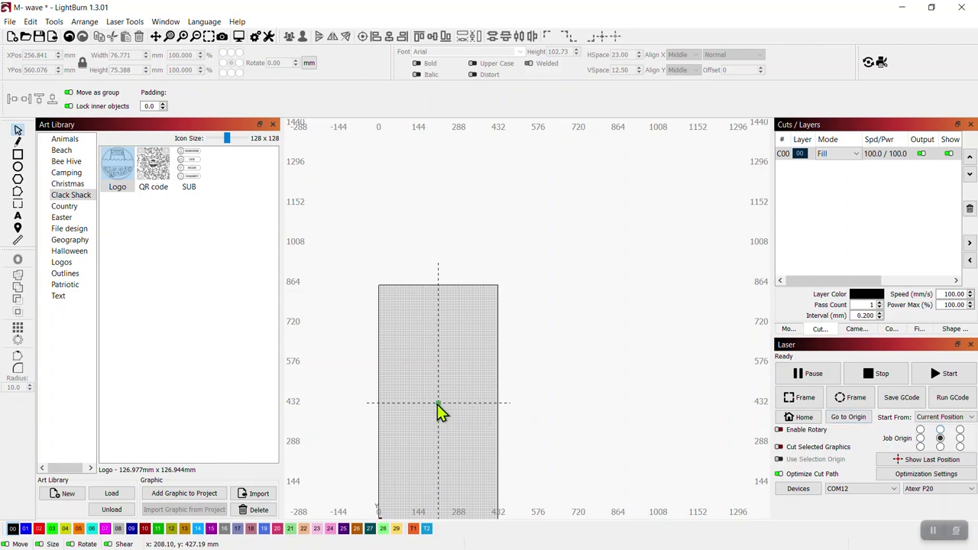
- Place the Logo graphic from the Clack Shack art library near the center of the work area
scroll(447, 422, up, 5)
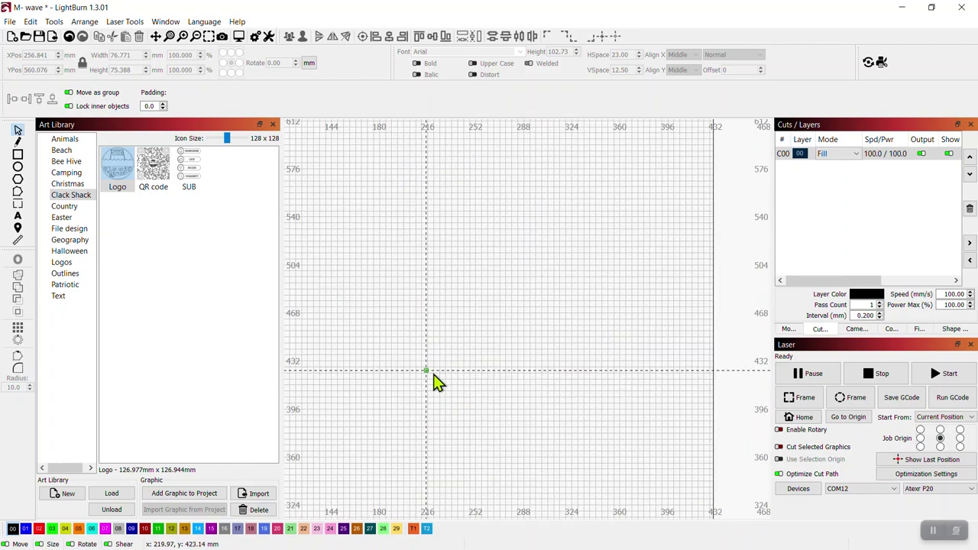
drag(120, 176, 434, 342)
click(477, 193)
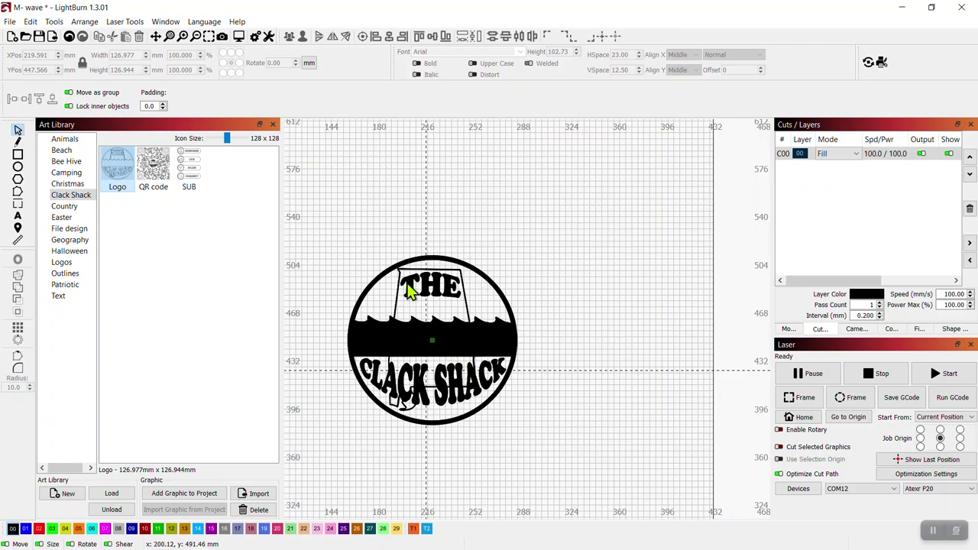
- Try the middle-right, top-left and top-center job origins for the placed logo
scroll(411, 291, down, 3)
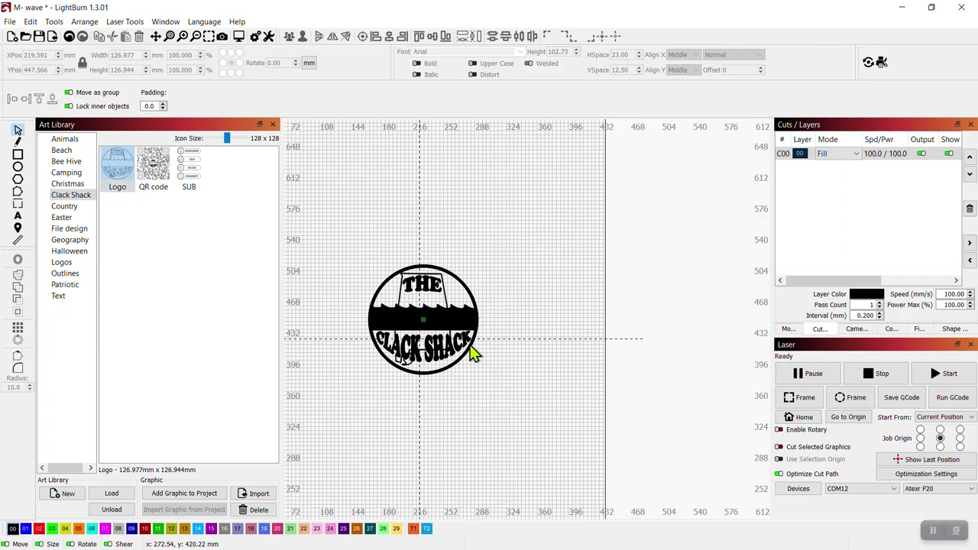
scroll(472, 353, down, 1)
scroll(473, 353, down, 1)
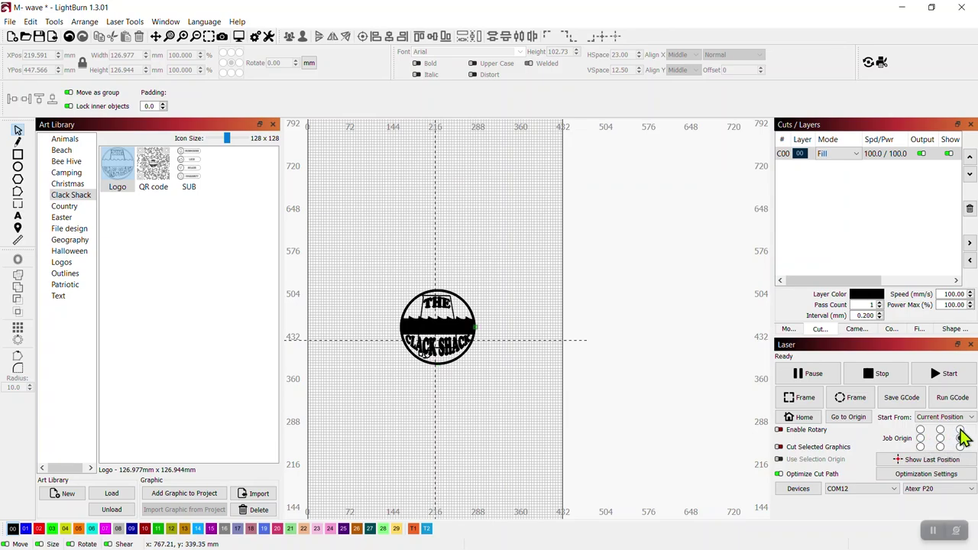
click(921, 430)
click(941, 432)
- Delete the logo from the work area
drag(346, 248, 528, 456)
key(Delete)
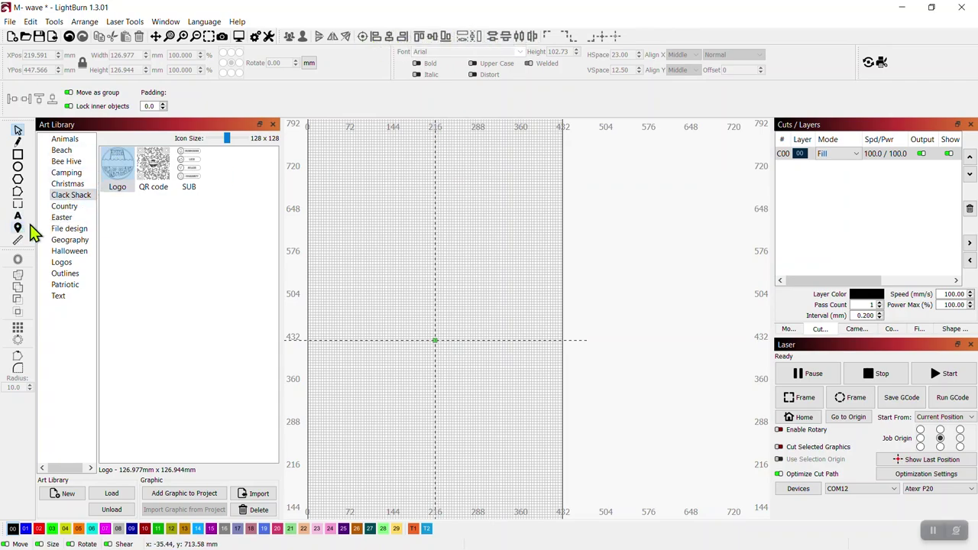
- Place two copies of the Logo graphic from the art library, one above the other with a slight horizontal offset
drag(119, 170, 375, 225)
drag(122, 170, 391, 341)
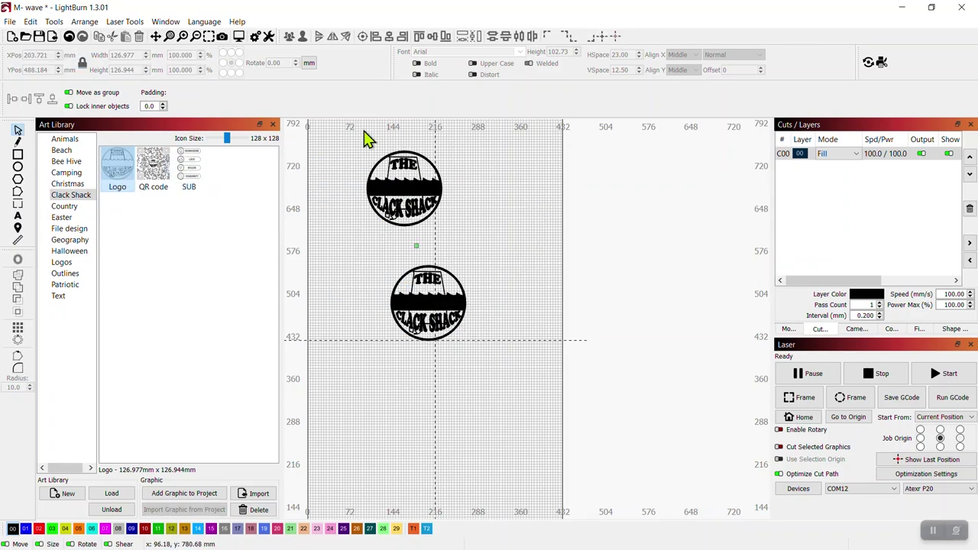
- Align the bottom edges and the left edges of the two logos
drag(328, 138, 541, 405)
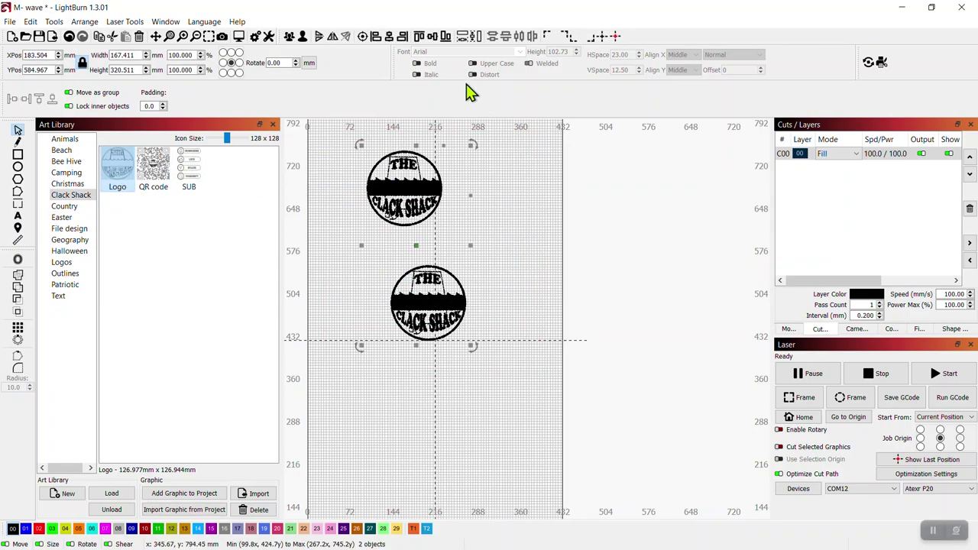
click(447, 38)
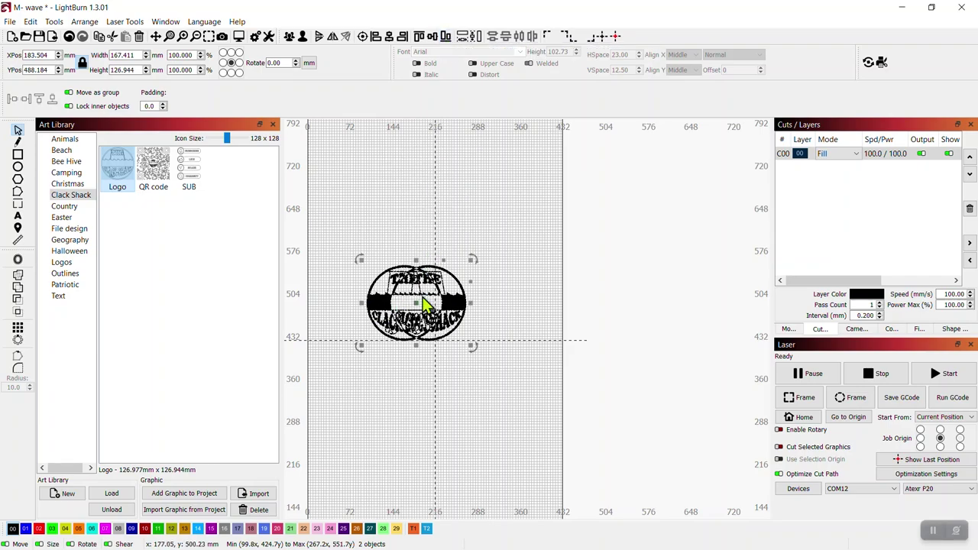
click(375, 37)
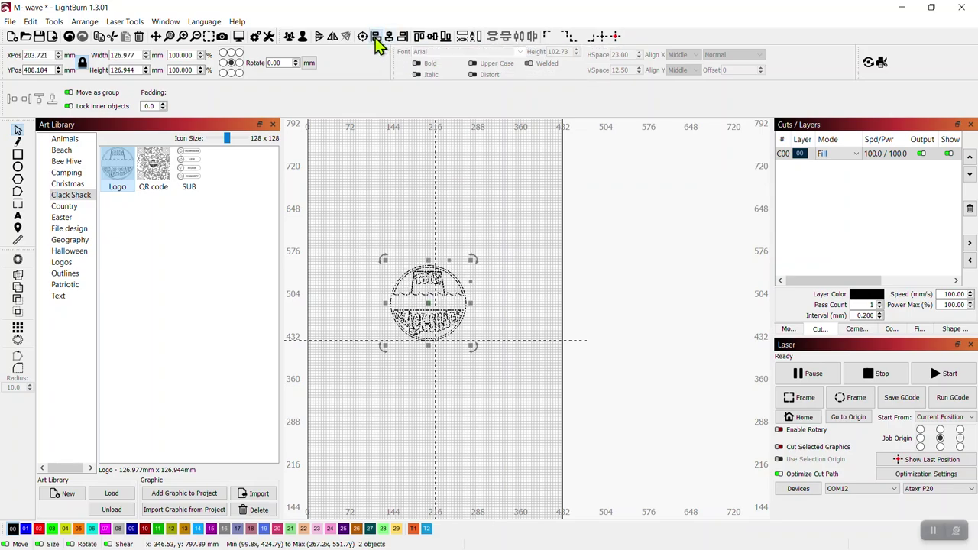
- Move one of the two overlapping logos straight up so it sits clear above the other
click(436, 208)
drag(432, 305, 432, 217)
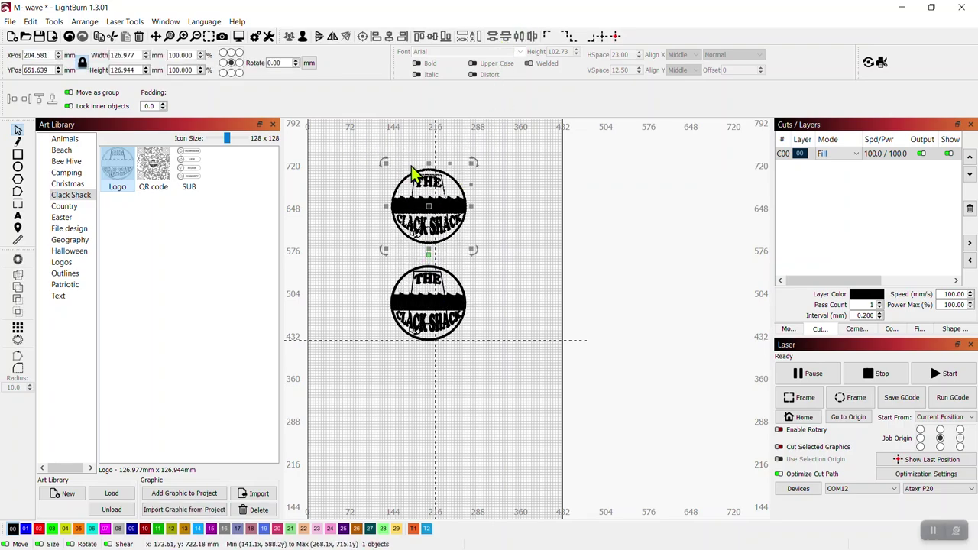
- Select both logos, mirror them horizontally, and flip them back to their readable orientation
drag(359, 144, 554, 423)
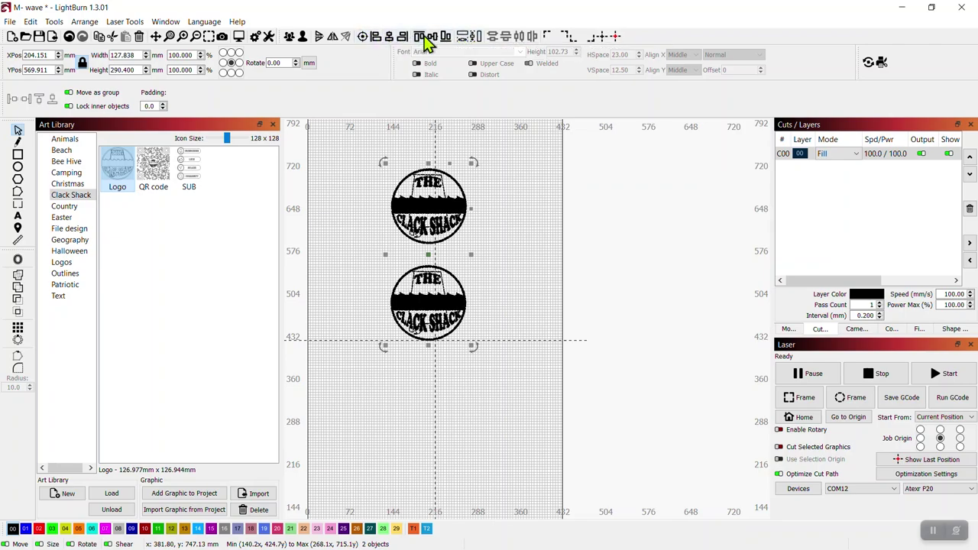
click(334, 36)
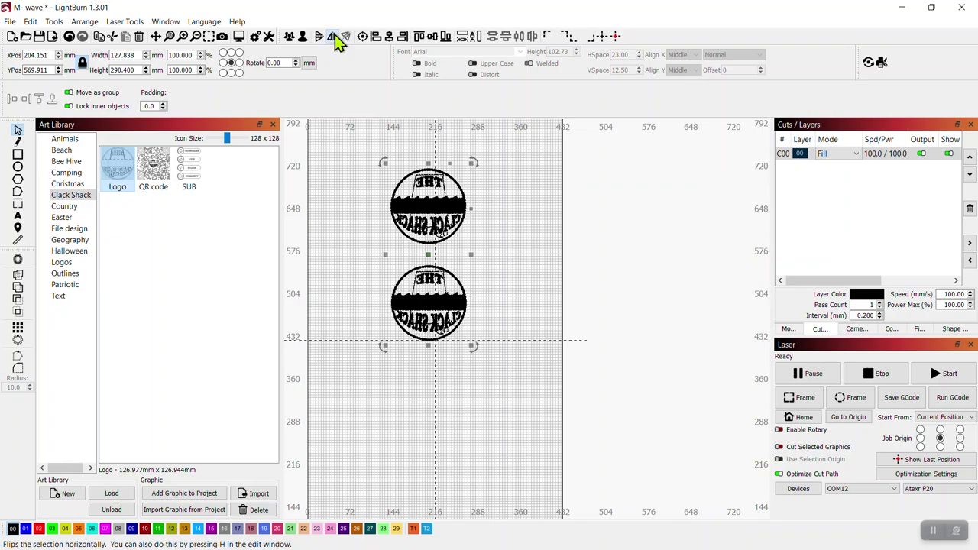
click(334, 36)
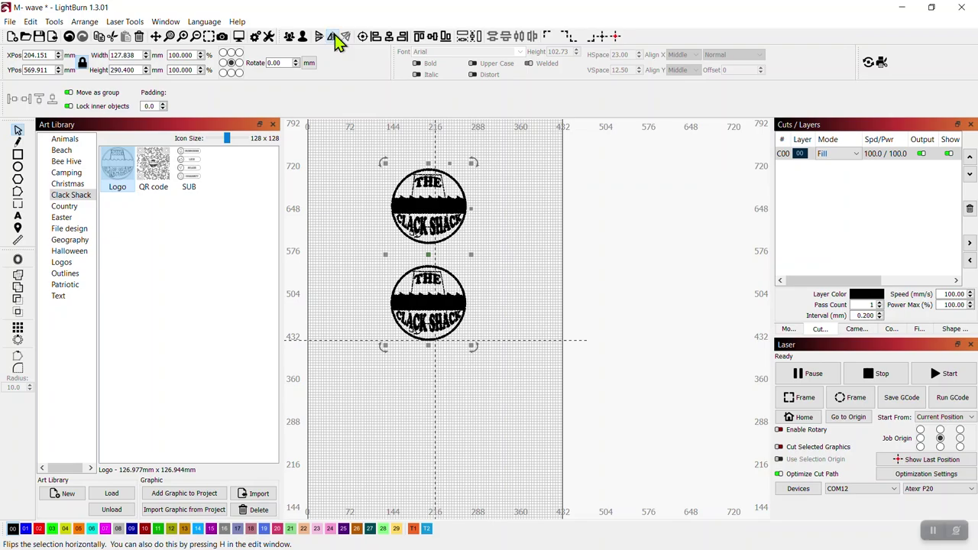
click(334, 36)
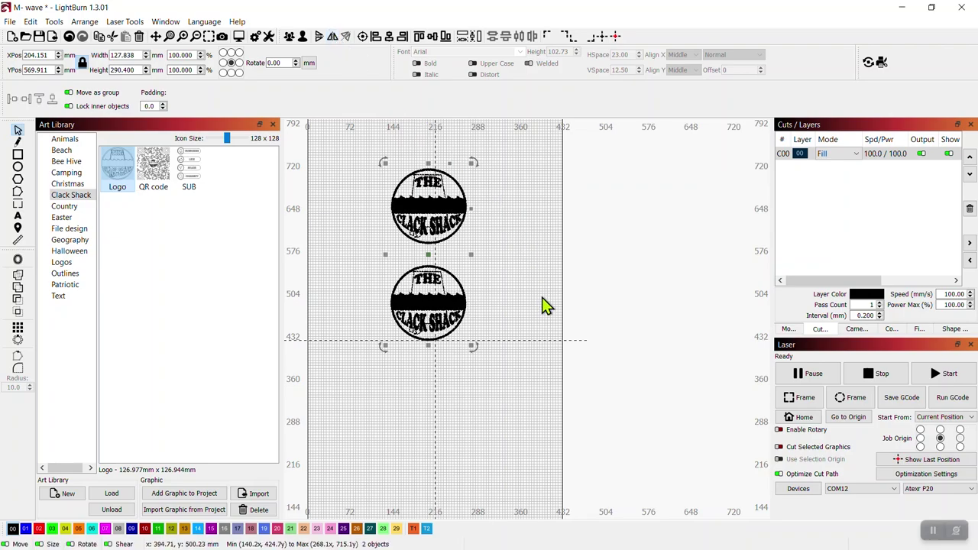
- Move the selected pair of logos to the page center and set the job to start from Absolute Coords
click(604, 40)
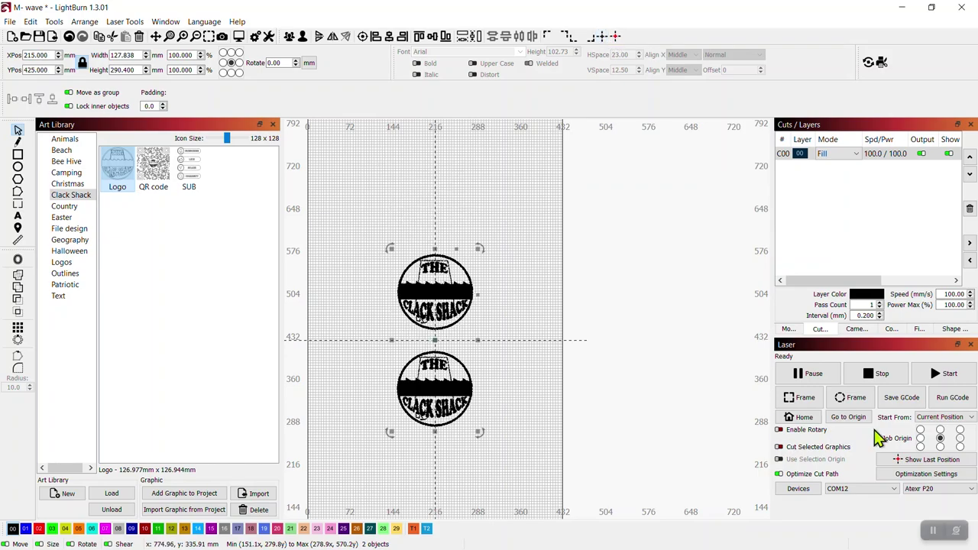
click(968, 418)
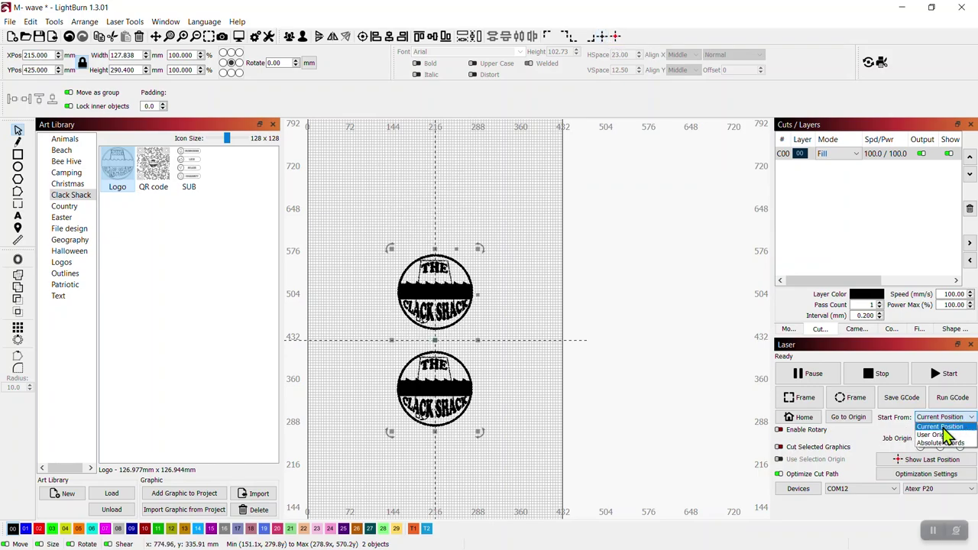
click(945, 443)
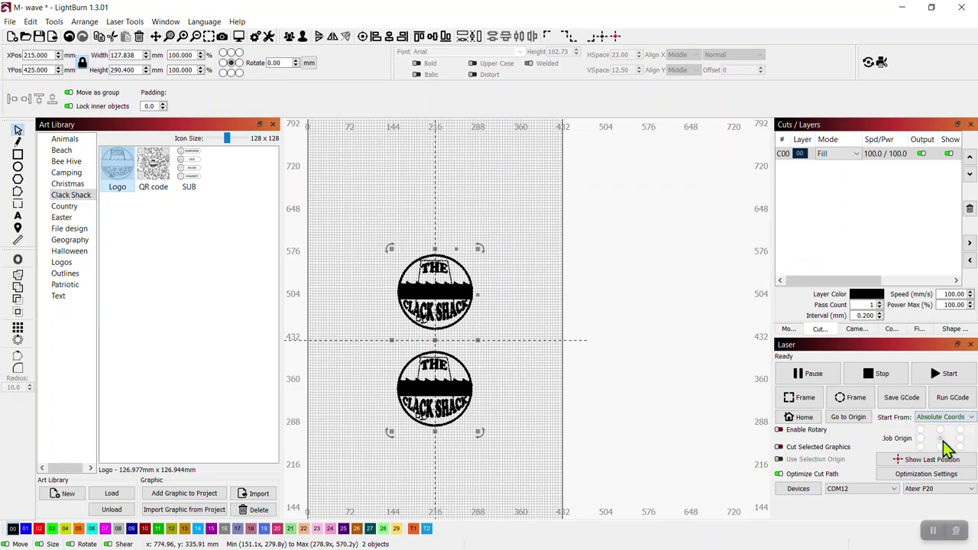
- Clear the selection and check the artwork for open shapes set to fill
click(307, 189)
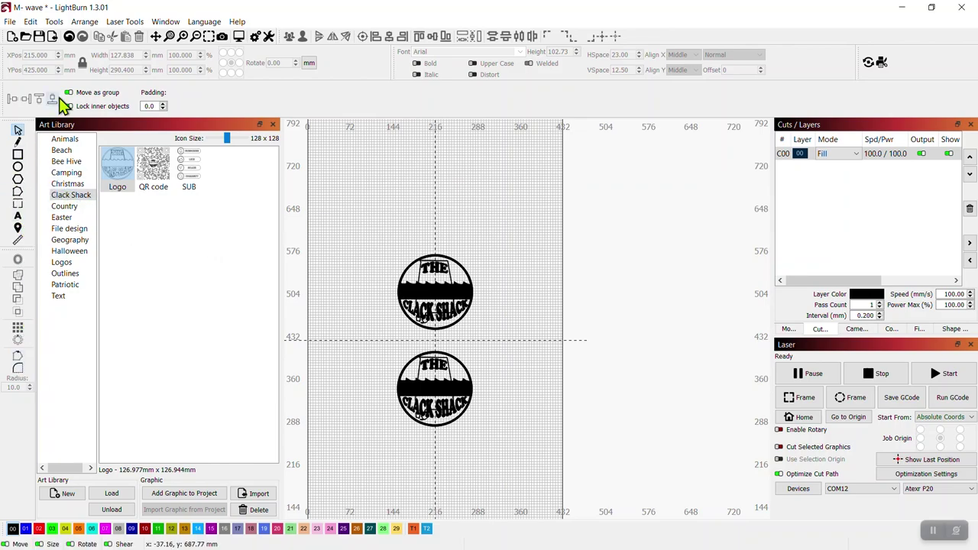
click(31, 21)
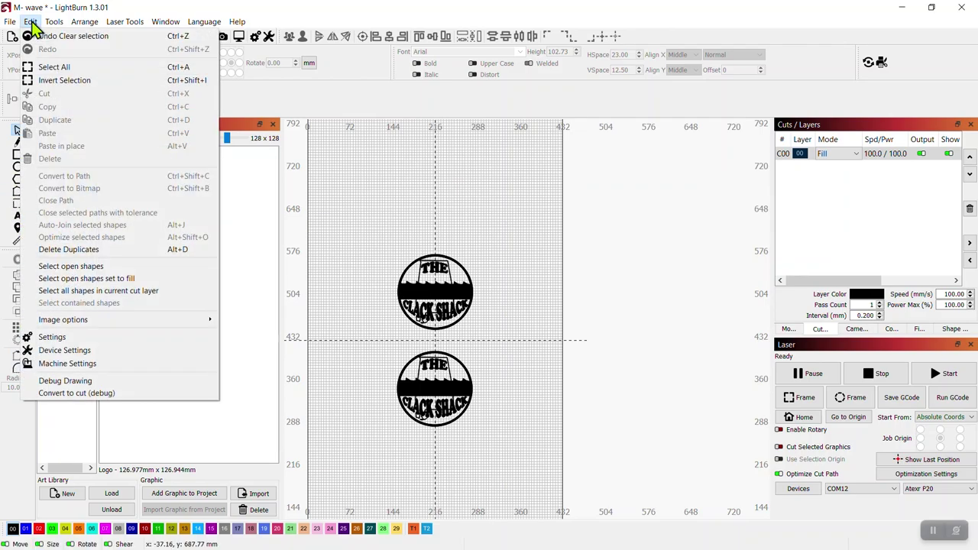
click(92, 277)
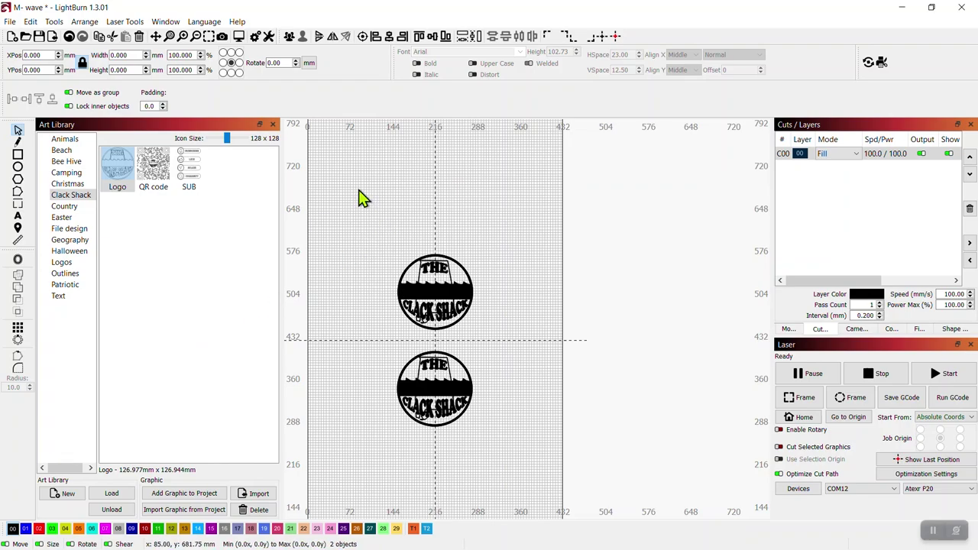
- Delete both logos from the work area
drag(359, 190, 545, 505)
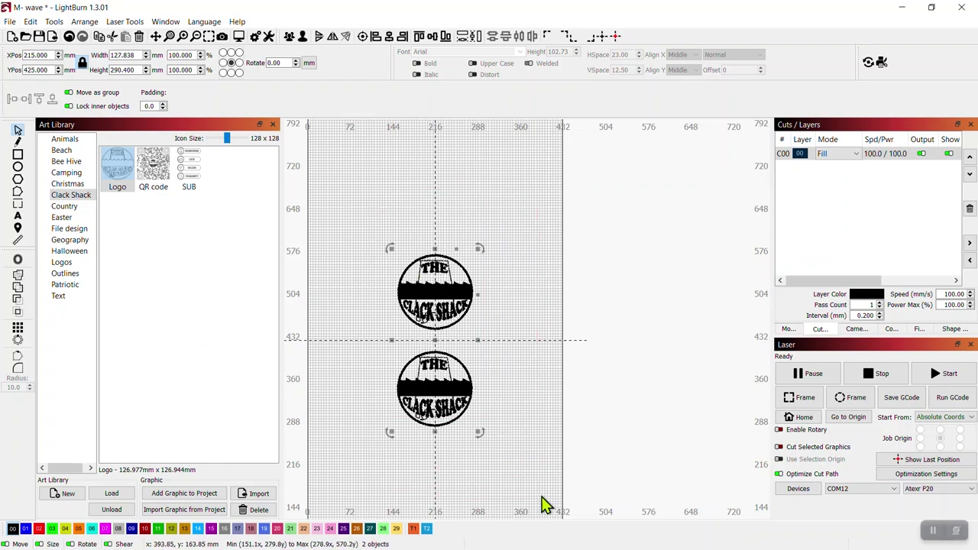
key(Delete)
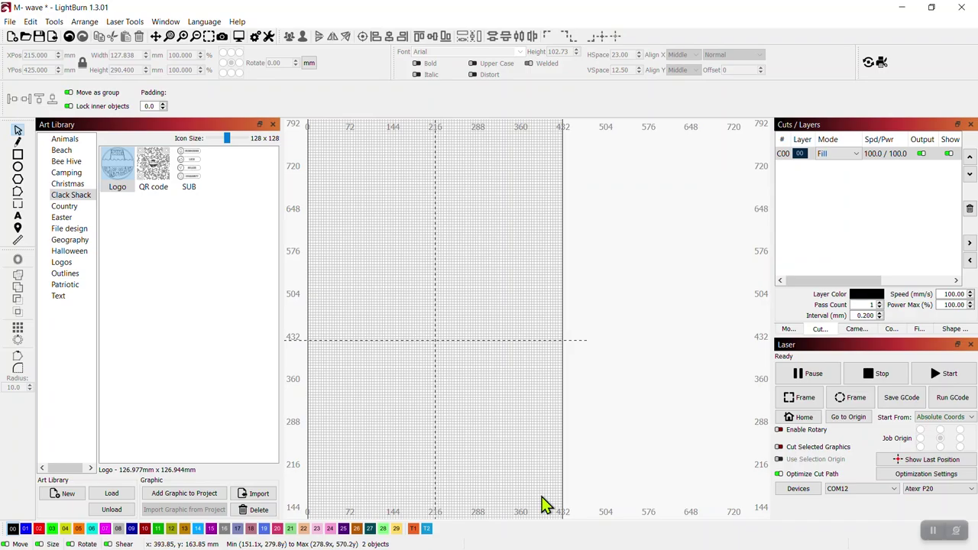